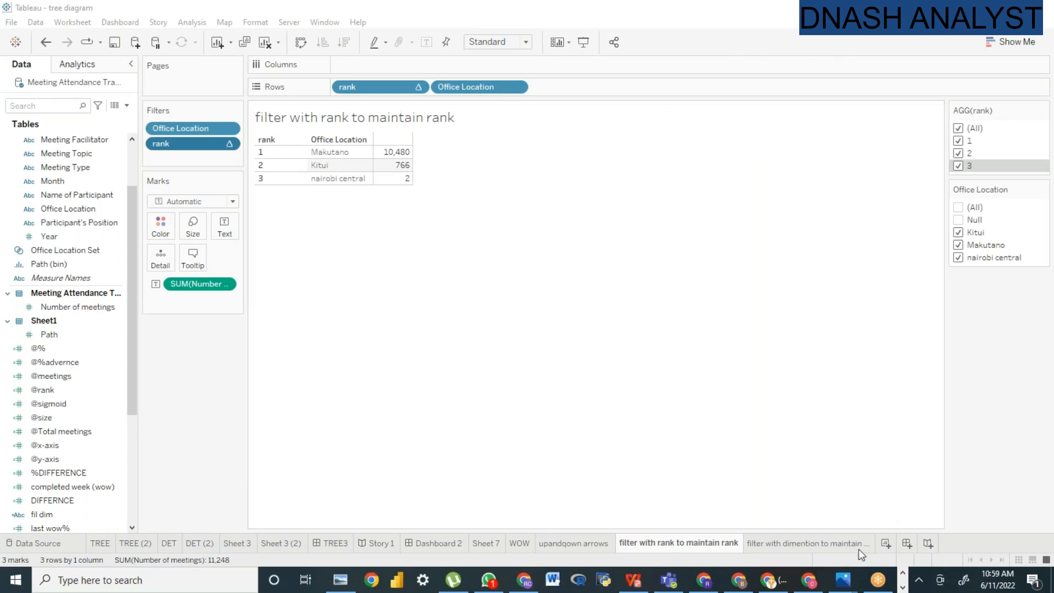
# Open the service rank image and mark the Percentile Rank and Top Box Rank columns and the location names in red pen.
pyautogui.moveTo(846, 583)
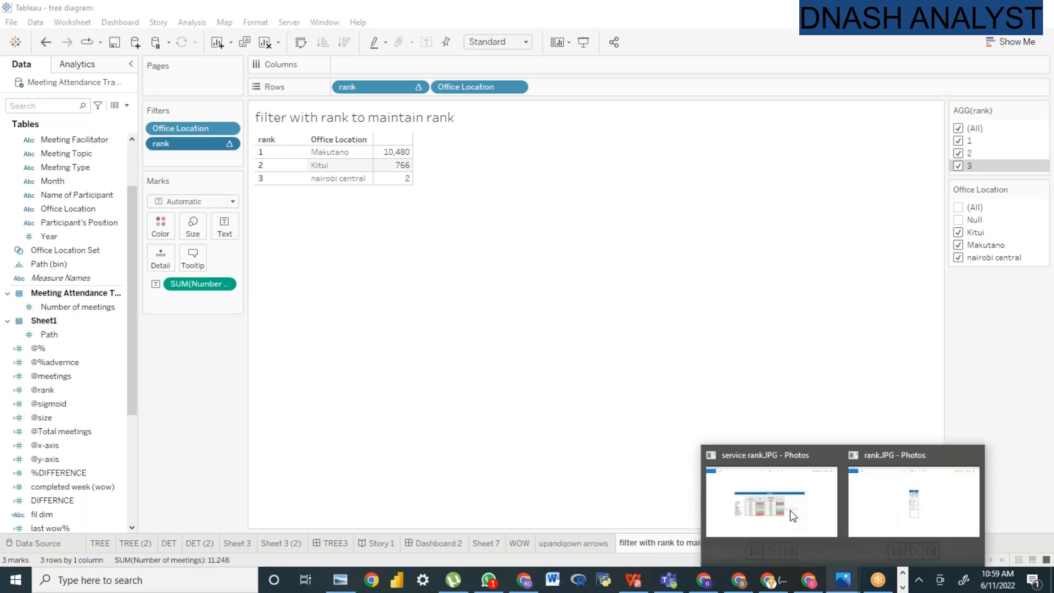
pyautogui.click(789, 510)
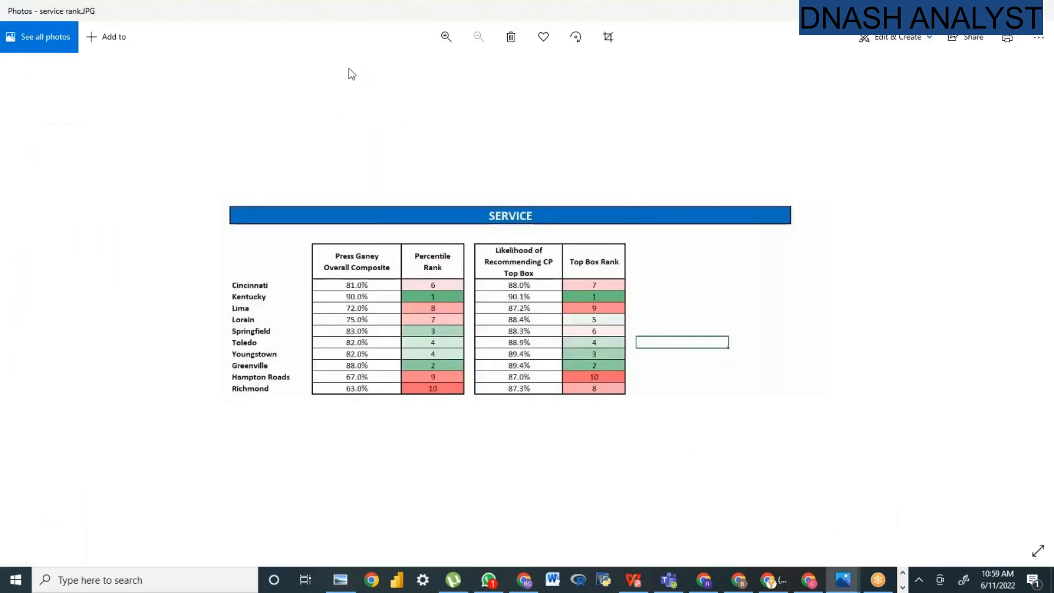
pyautogui.click(424, 5)
pyautogui.click(422, 34)
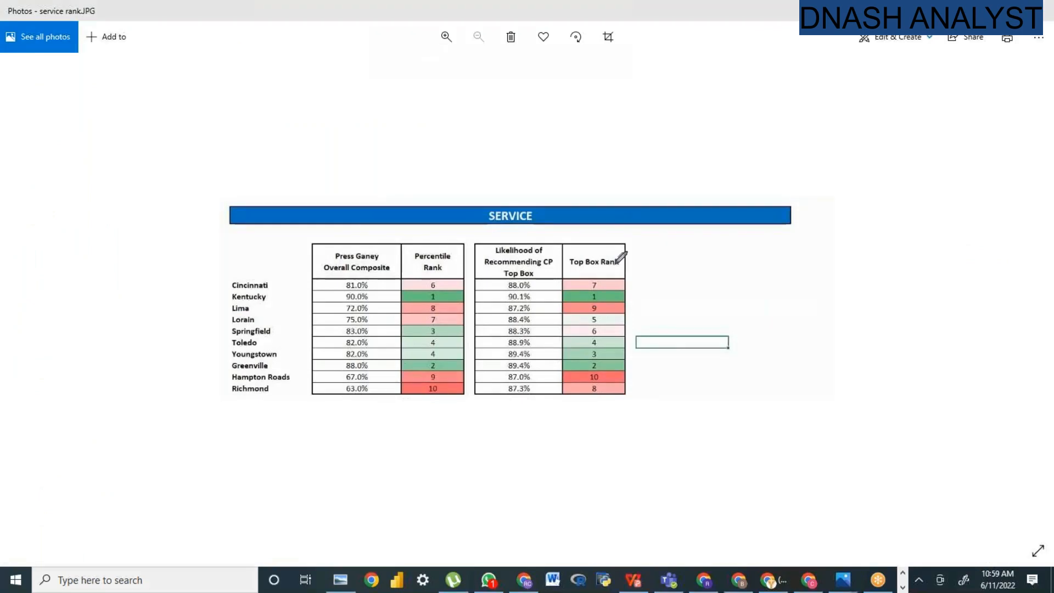
pyautogui.moveTo(602, 281); pyautogui.dragTo(629, 262)
pyautogui.moveTo(439, 282); pyautogui.dragTo(459, 265)
pyautogui.moveTo(192, 287)
pyautogui.mouseDown()
pyautogui.moveTo(232, 286)
pyautogui.moveTo(222, 296)
pyautogui.mouseUp()
pyautogui.moveTo(254, 229); pyautogui.dragTo(249, 276)
pyautogui.moveTo(241, 257); pyautogui.dragTo(249, 275)
pyautogui.click(171, 253)
pyautogui.moveTo(179, 269)
pyautogui.mouseDown()
pyautogui.moveTo(189, 262)
pyautogui.moveTo(179, 269)
pyautogui.mouseUp()
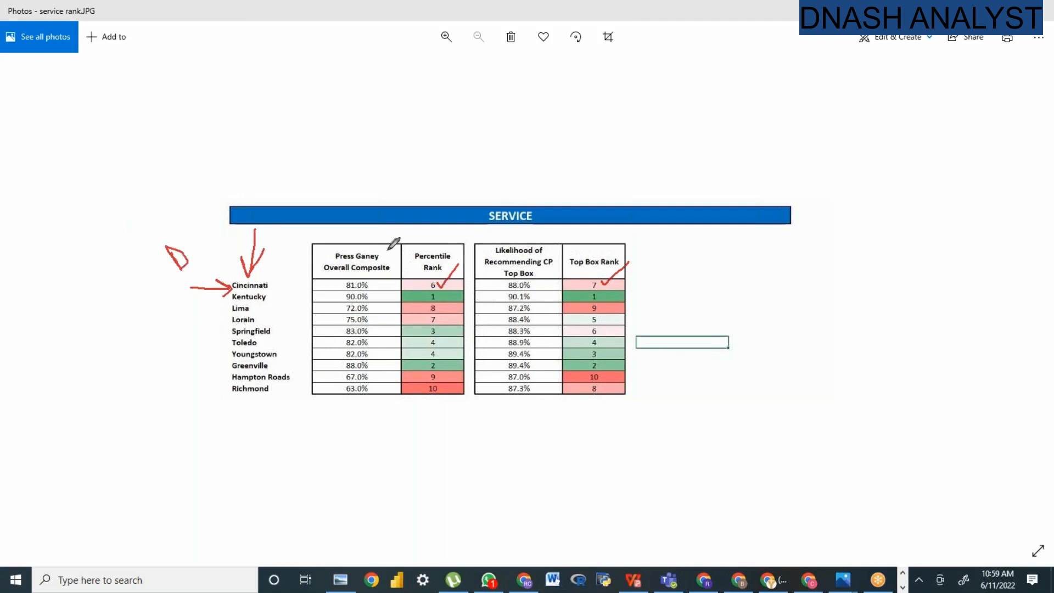
# Draw red arrows onto the Press Ganey and Percentile Rank columns, underline Cincinnati, and circle the Likelihood of Recommending header.
pyautogui.moveTo(363, 210); pyautogui.dragTo(362, 266)
pyautogui.moveTo(352, 231); pyautogui.dragTo(362, 268)
pyautogui.moveTo(375, 232); pyautogui.dragTo(364, 268)
pyautogui.moveTo(426, 203); pyautogui.dragTo(432, 272)
pyautogui.moveTo(410, 225); pyautogui.dragTo(433, 271)
pyautogui.moveTo(446, 224); pyautogui.dragTo(426, 290)
pyautogui.moveTo(231, 291); pyautogui.dragTo(250, 291)
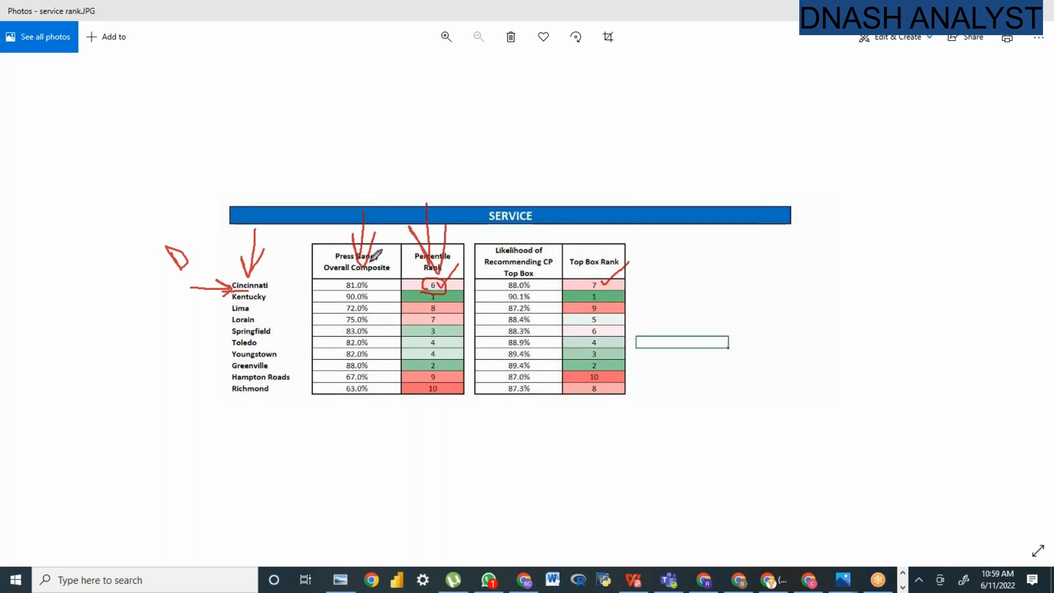
pyautogui.moveTo(488, 240)
pyautogui.mouseDown()
pyautogui.moveTo(489, 281)
pyautogui.moveTo(581, 241)
pyautogui.moveTo(482, 240)
pyautogui.mouseUp()
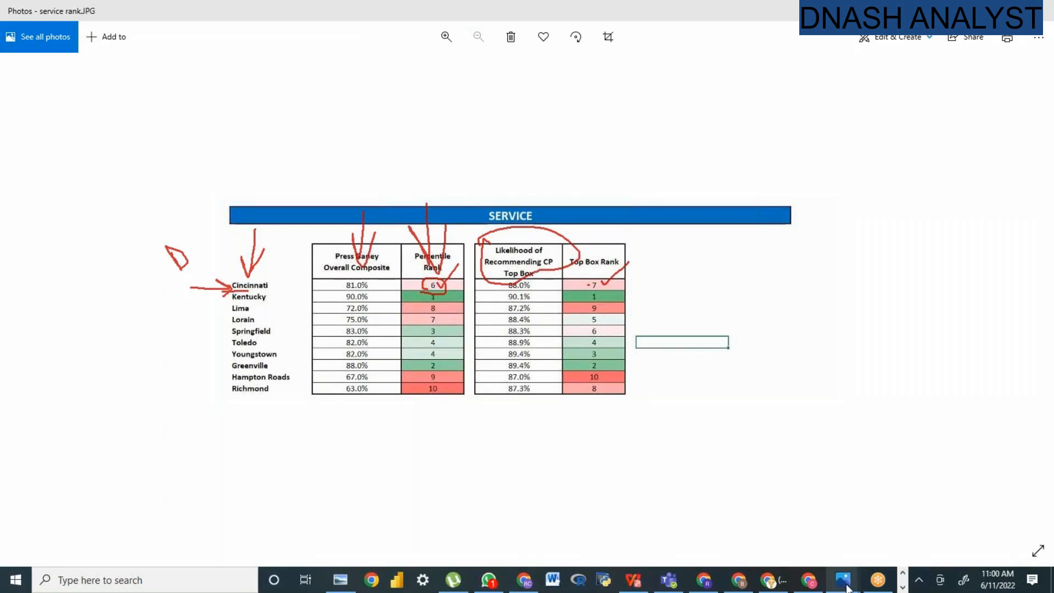
# Switch to the rank.JPG image and clear all the red annotations from the screen.
pyautogui.moveTo(847, 586)
pyautogui.click(897, 506)
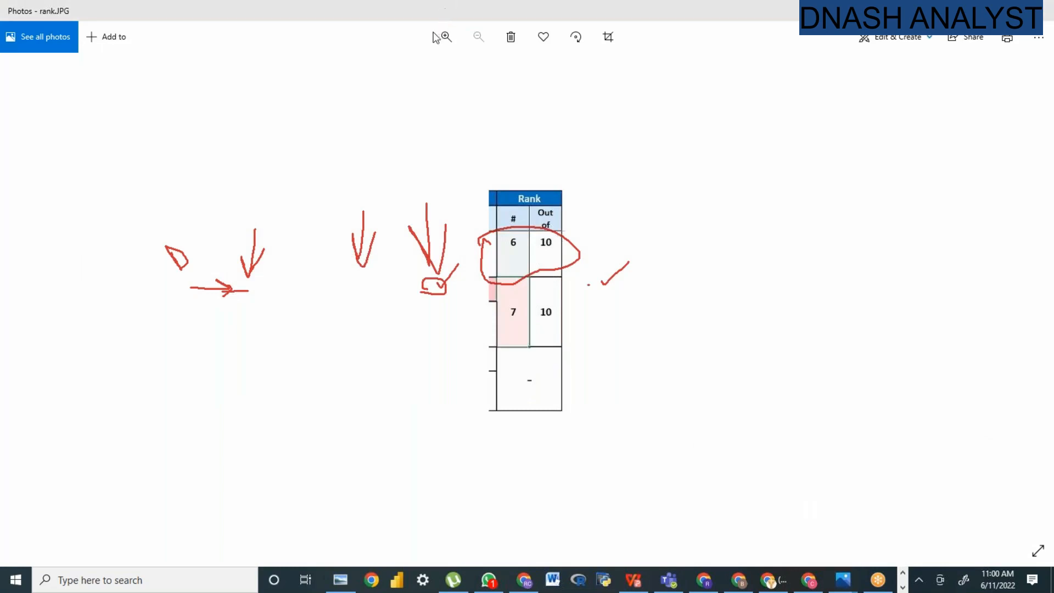
pyautogui.click(426, 92)
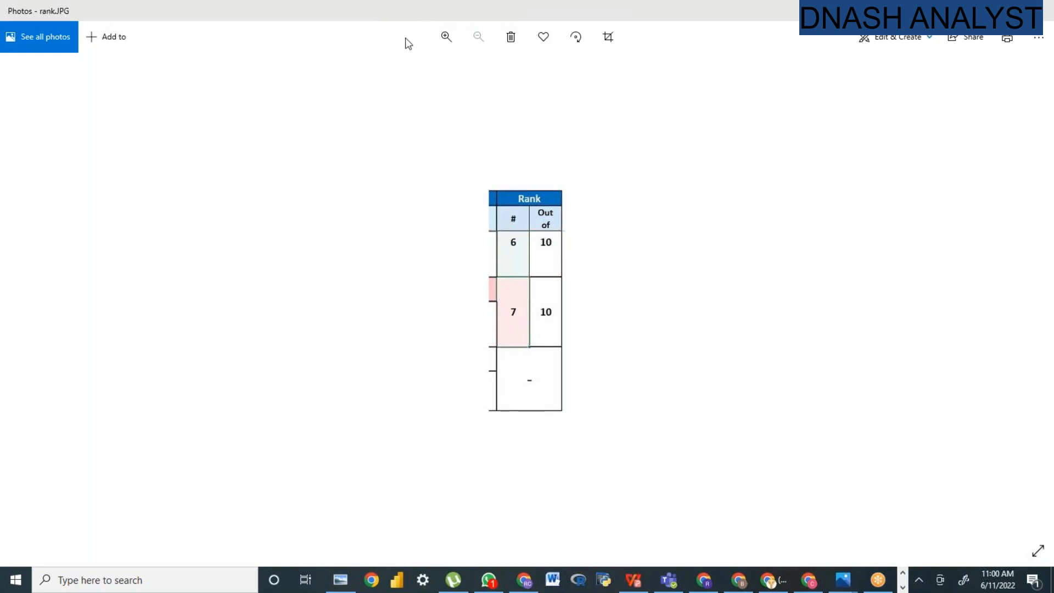
# Circle the ranks 6 and 7, underline the Out of 10 values and point arrows at both rows, and clear the drawings.
pyautogui.moveTo(512, 256)
pyautogui.mouseDown()
pyautogui.moveTo(510, 216)
pyautogui.moveTo(532, 296)
pyautogui.moveTo(512, 286)
pyautogui.mouseUp()
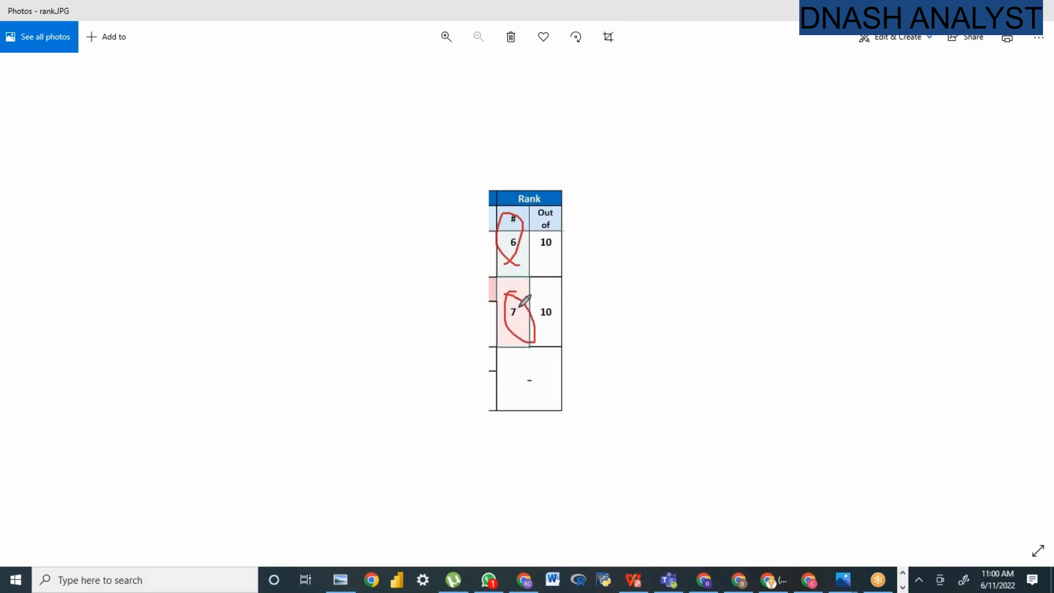
pyautogui.moveTo(512, 226)
pyautogui.mouseDown()
pyautogui.moveTo(572, 159)
pyautogui.moveTo(564, 183)
pyautogui.mouseUp()
pyautogui.moveTo(547, 263); pyautogui.dragTo(561, 261)
pyautogui.moveTo(545, 329); pyautogui.dragTo(557, 325)
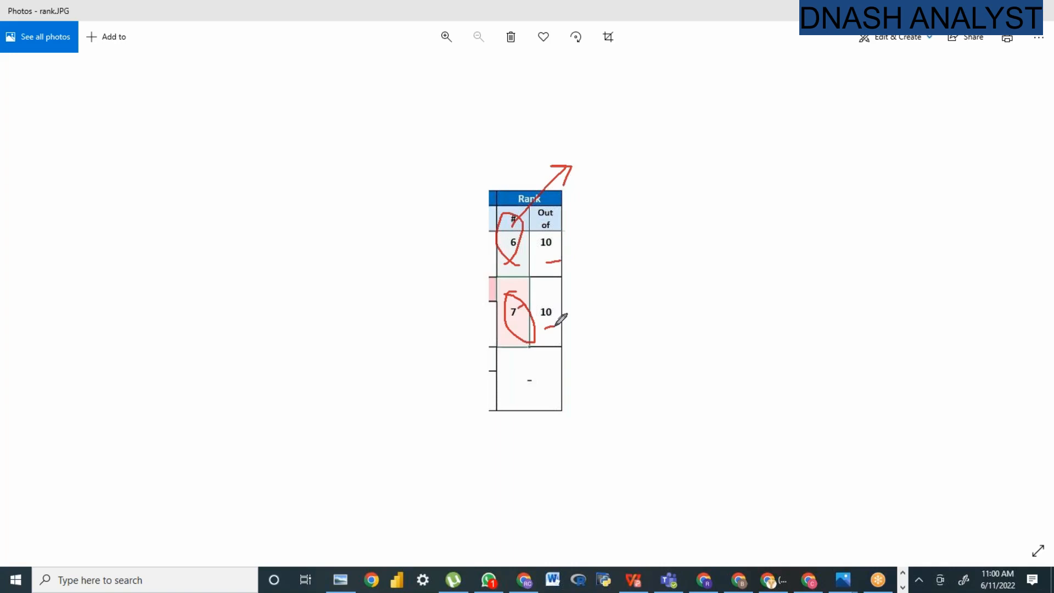
pyautogui.moveTo(404, 278)
pyautogui.mouseDown()
pyautogui.moveTo(457, 252)
pyautogui.moveTo(455, 262)
pyautogui.mouseUp()
pyautogui.moveTo(434, 358)
pyautogui.mouseDown()
pyautogui.moveTo(459, 333)
pyautogui.moveTo(470, 347)
pyautogui.mouseUp()
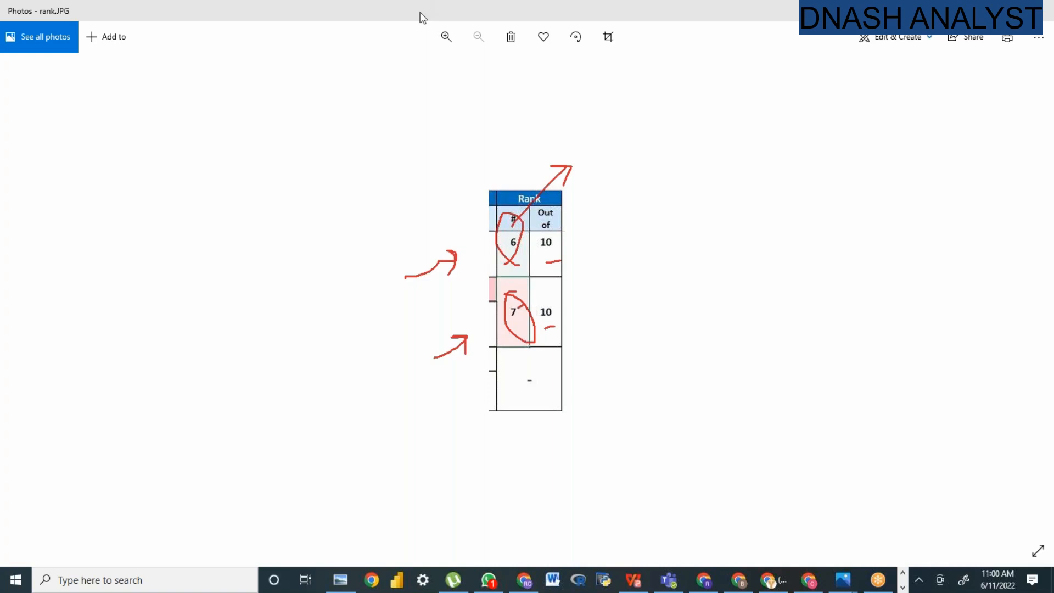
pyautogui.click(411, 98)
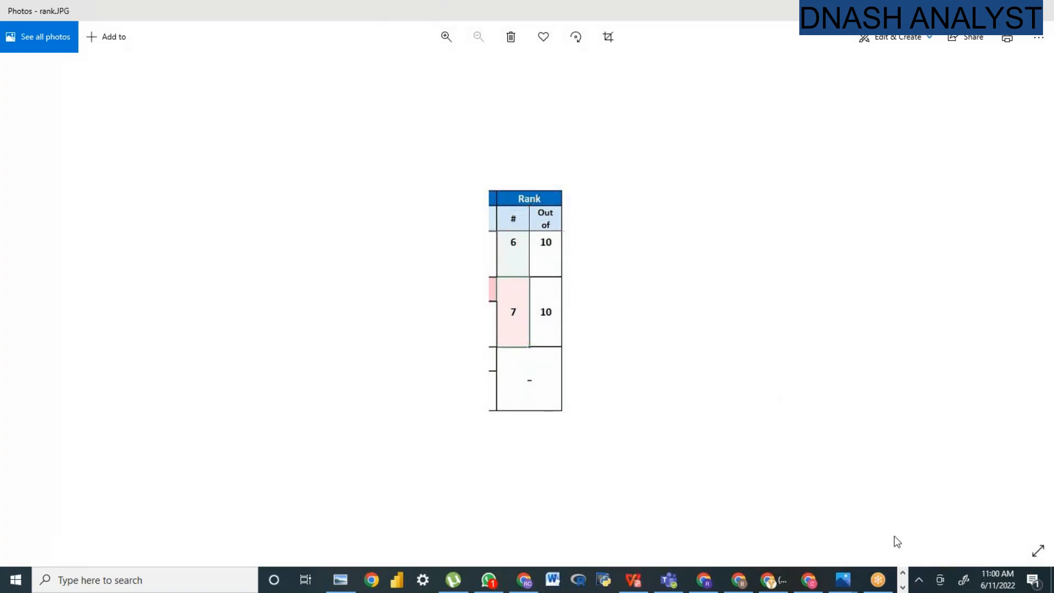
# Switch to the tree diagram workbook in Tableau and add a new blank worksheet.
pyautogui.click(903, 586)
pyautogui.click(882, 580)
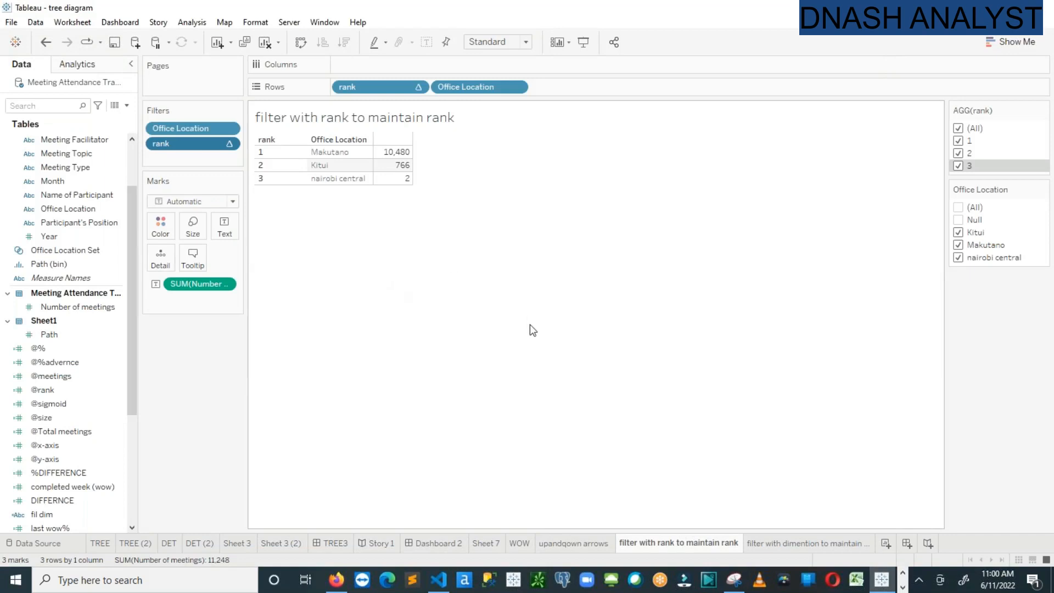
pyautogui.click(885, 544)
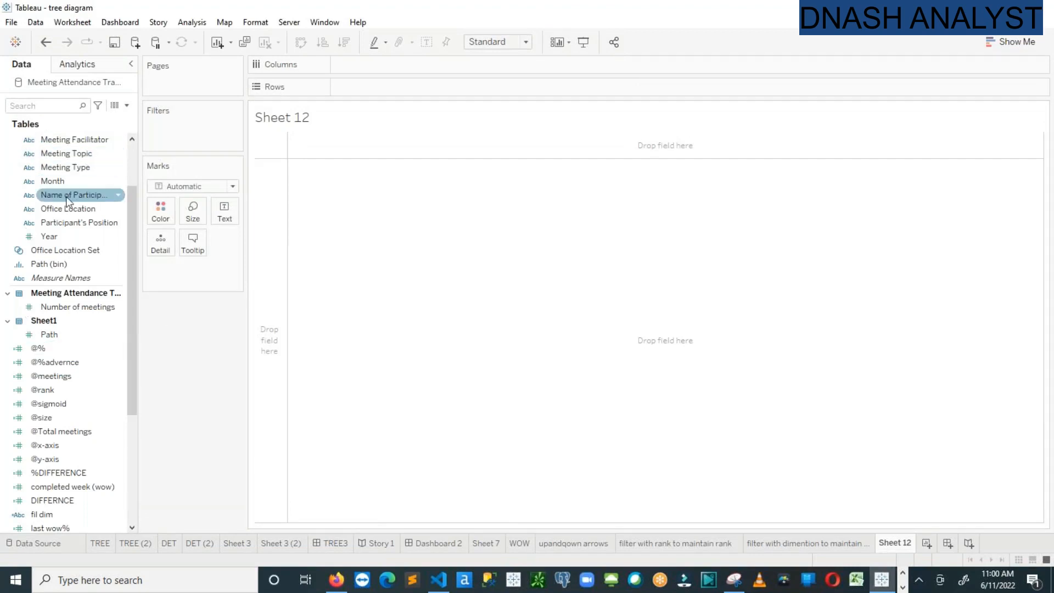
# Build a text table with Office Location as rows and the sum of Number of meetings as values.
pyautogui.moveTo(60, 209)
pyautogui.mouseDown()
pyautogui.moveTo(367, 94)
pyautogui.moveTo(340, 87)
pyautogui.mouseUp()
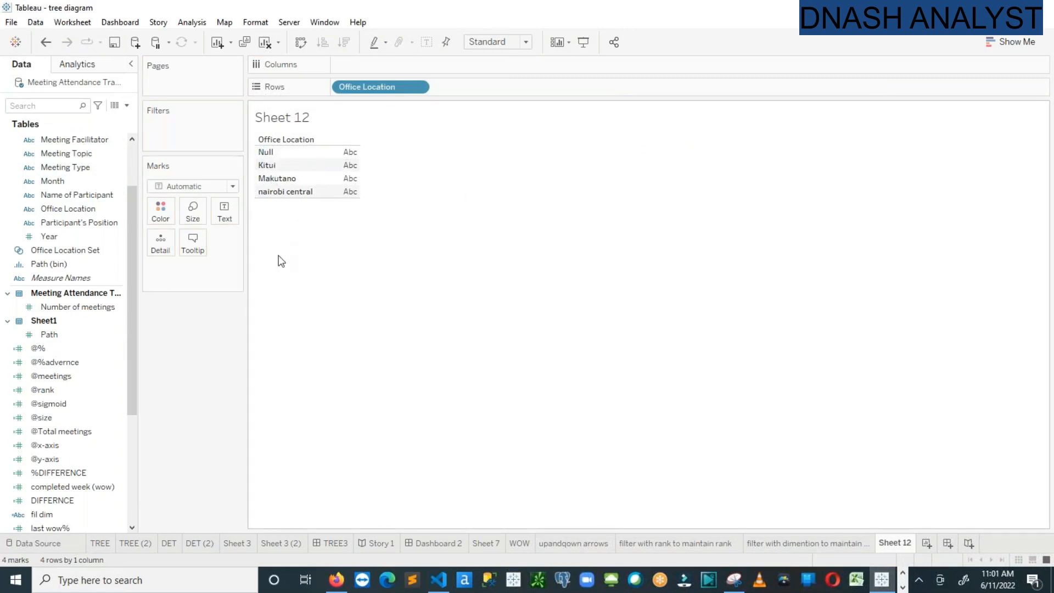
pyautogui.moveTo(77, 307); pyautogui.dragTo(349, 181)
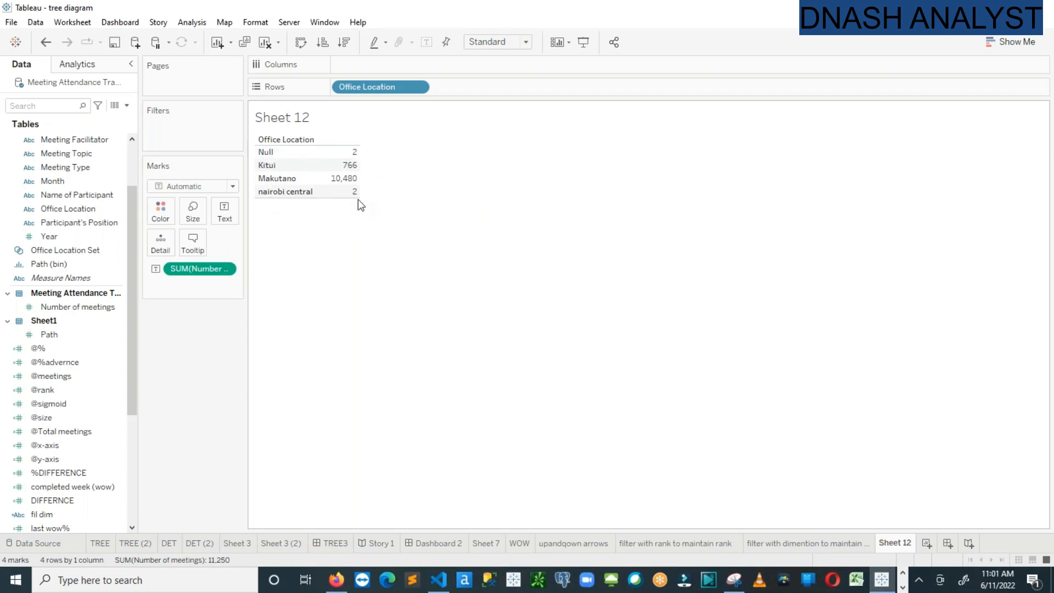
pyautogui.click(65, 237)
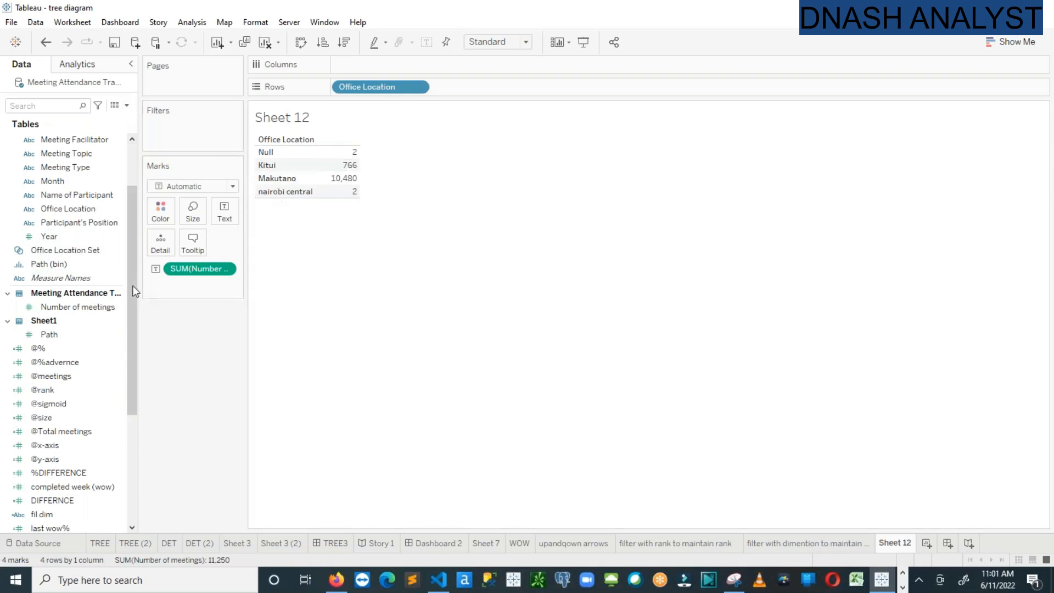
# Review the formula of the rank calculated field and add rank to the rows ahead of Office Location.
pyautogui.moveTo(131, 343); pyautogui.dragTo(132, 403)
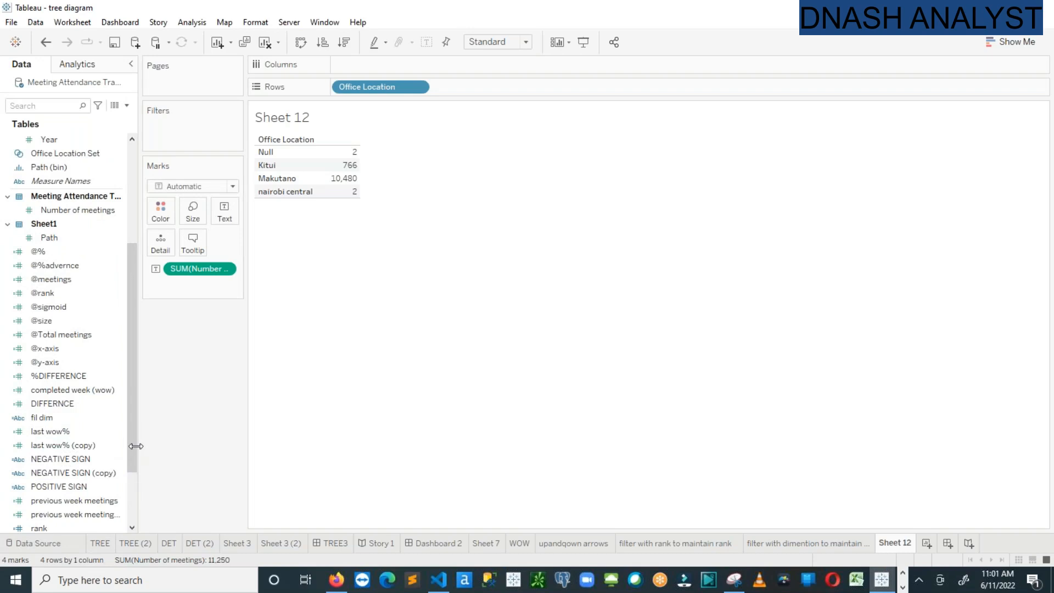
pyautogui.moveTo(136, 467); pyautogui.dragTo(130, 509)
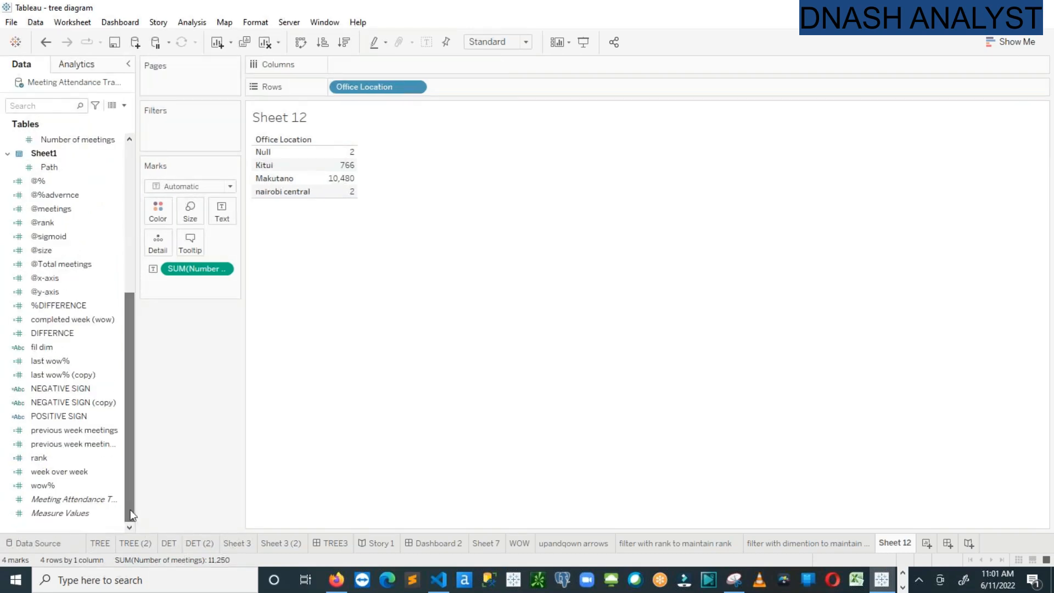
pyautogui.rightClick(115, 457)
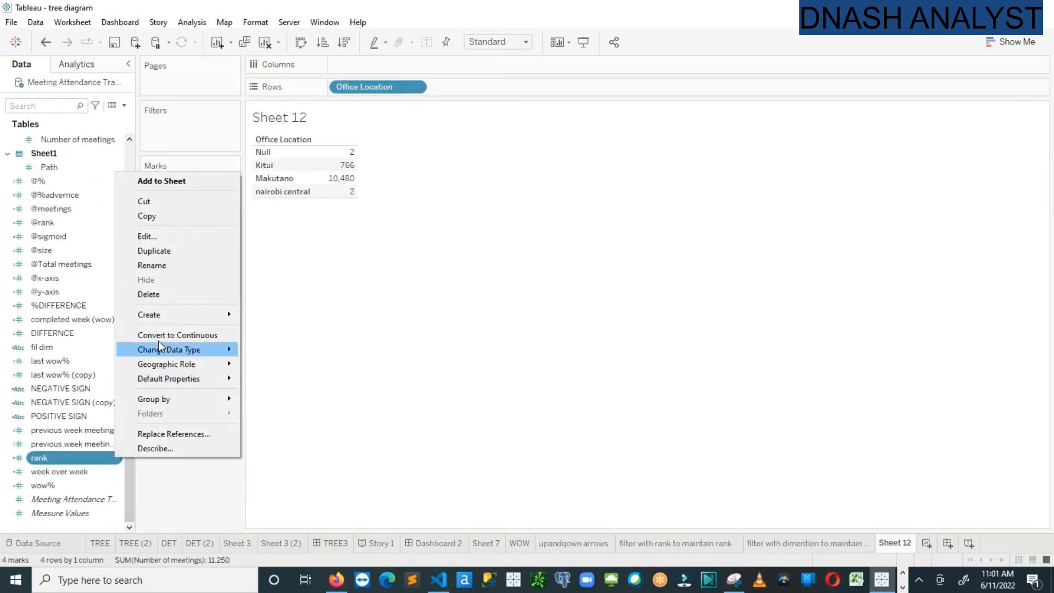
pyautogui.click(160, 237)
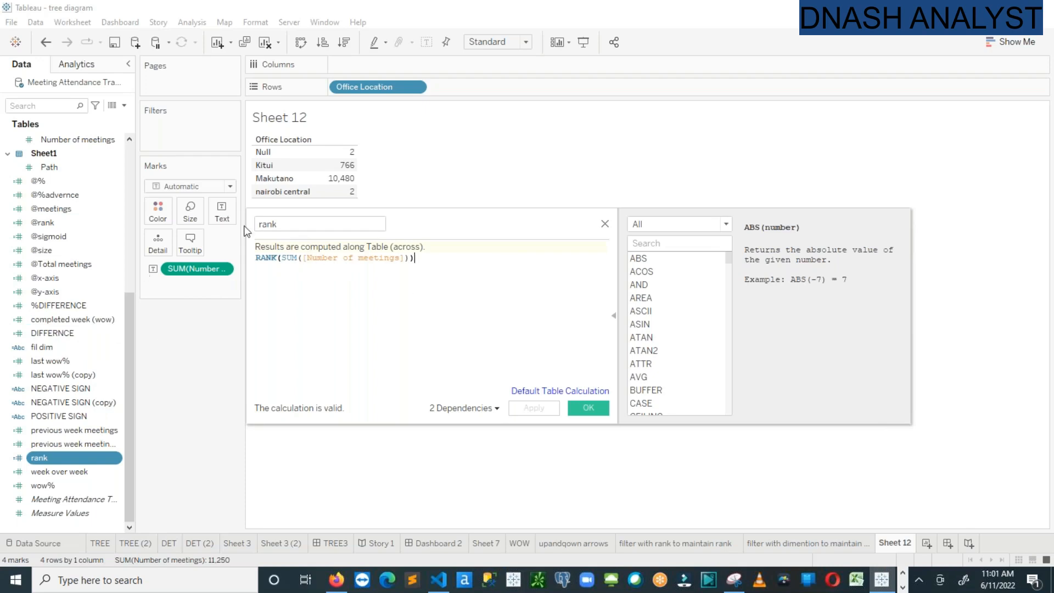
pyautogui.moveTo(351, 172)
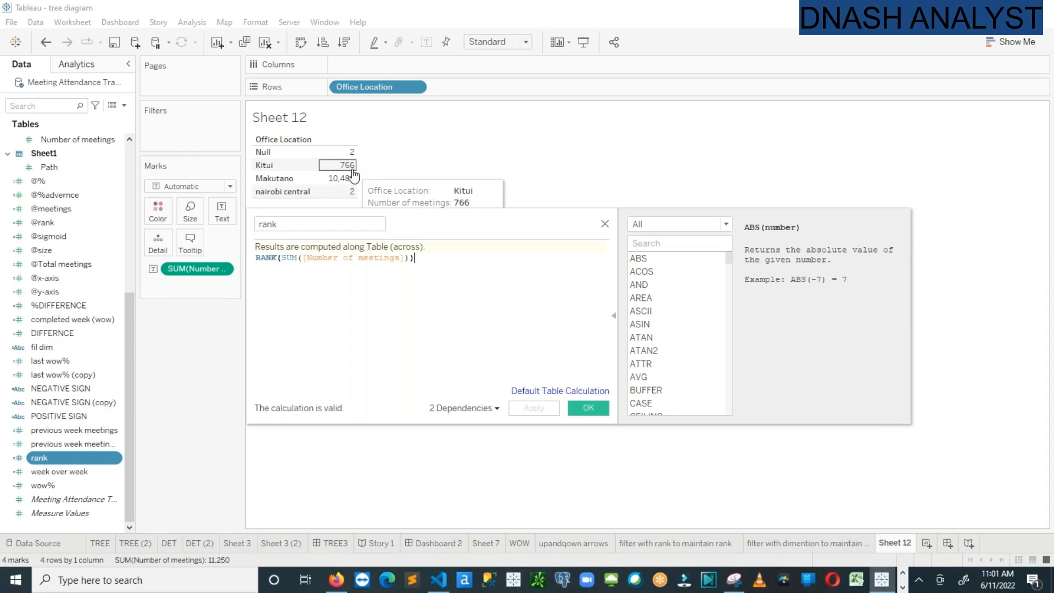
pyautogui.click(592, 408)
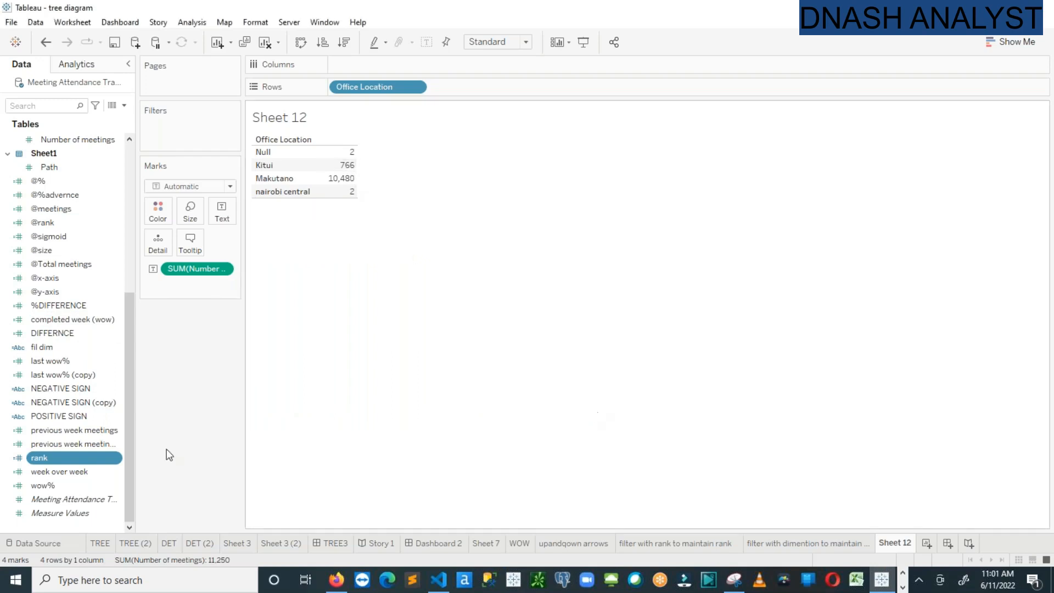
pyautogui.moveTo(65, 458); pyautogui.dragTo(335, 86)
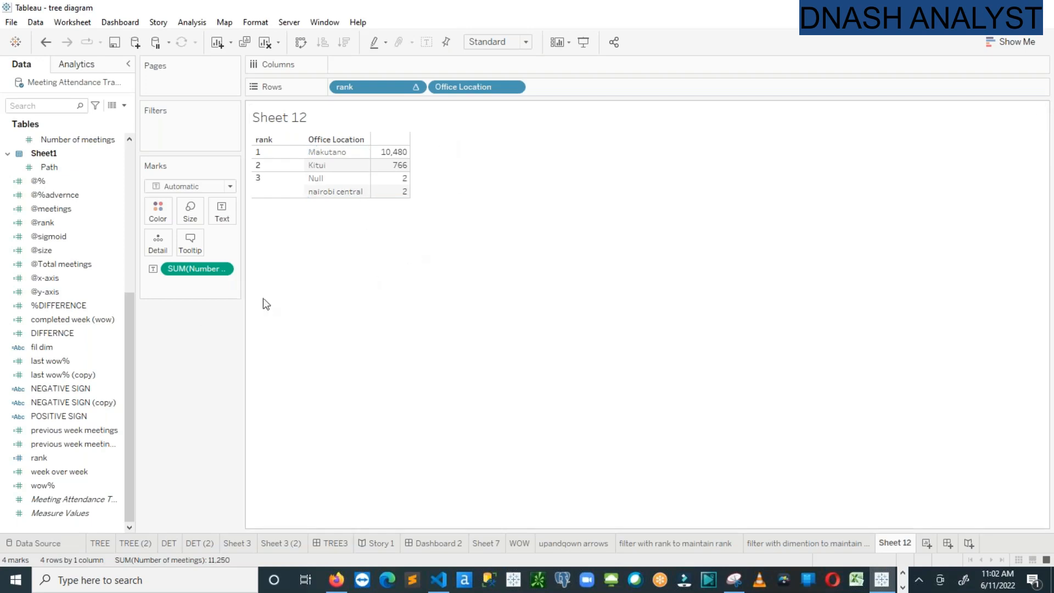
pyautogui.scroll(5, 128, 341)
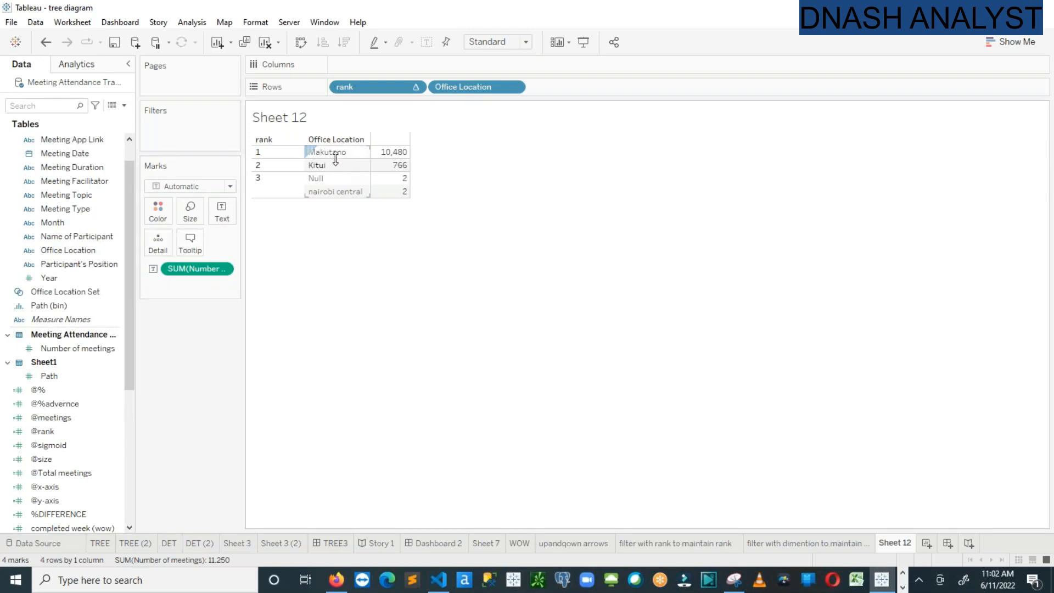
pyautogui.click(73, 223)
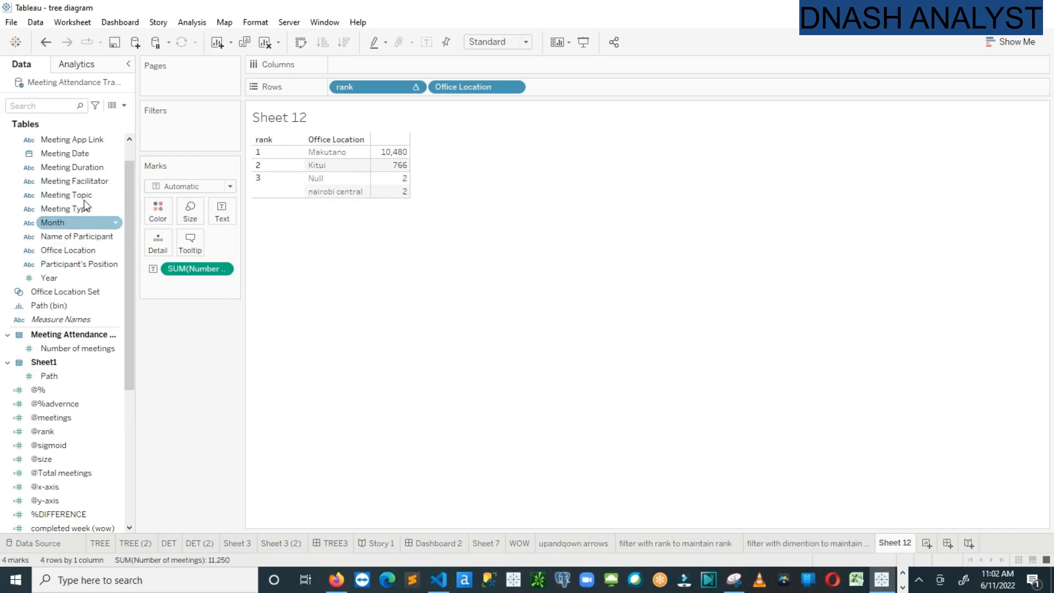
pyautogui.moveTo(81, 246); pyautogui.dragTo(187, 138)
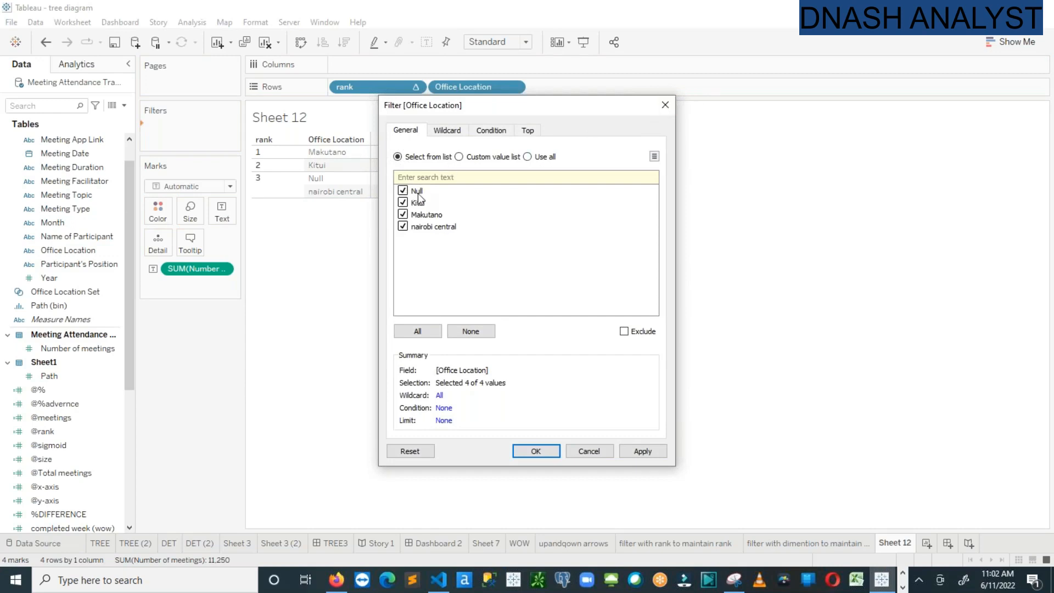
pyautogui.click(664, 104)
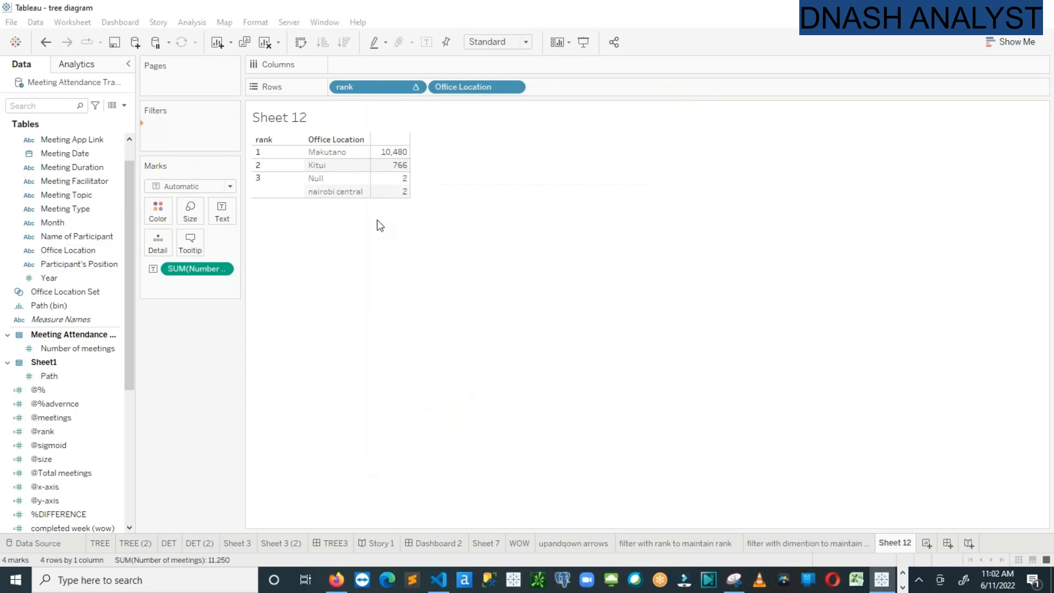
# Keep Kitui, Makutano and nairobi central as members of Office Location Set and apply the set as a filter on the sheet.
pyautogui.click(114, 292)
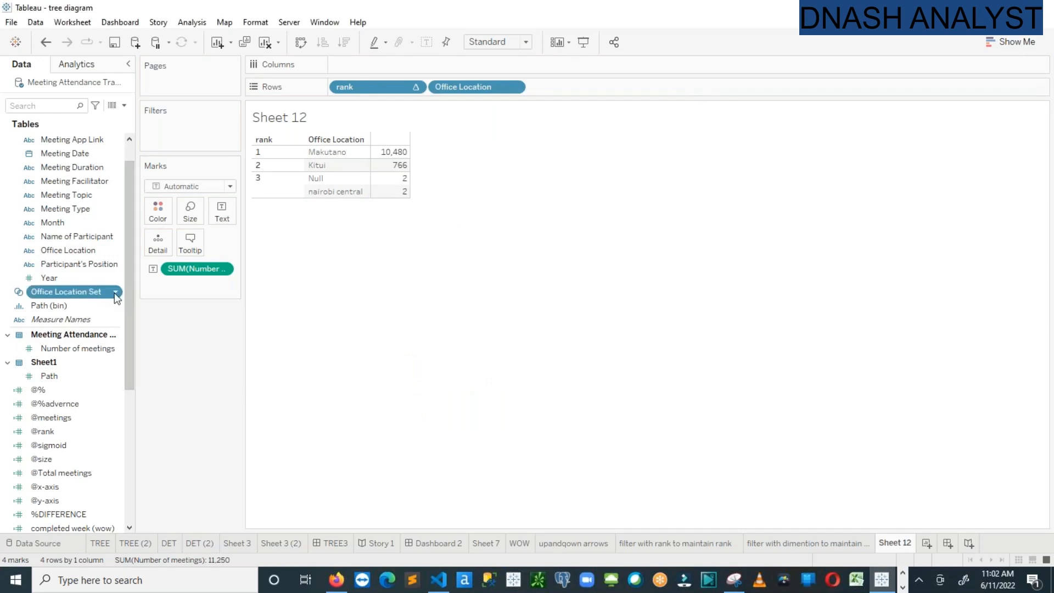
pyautogui.click(159, 94)
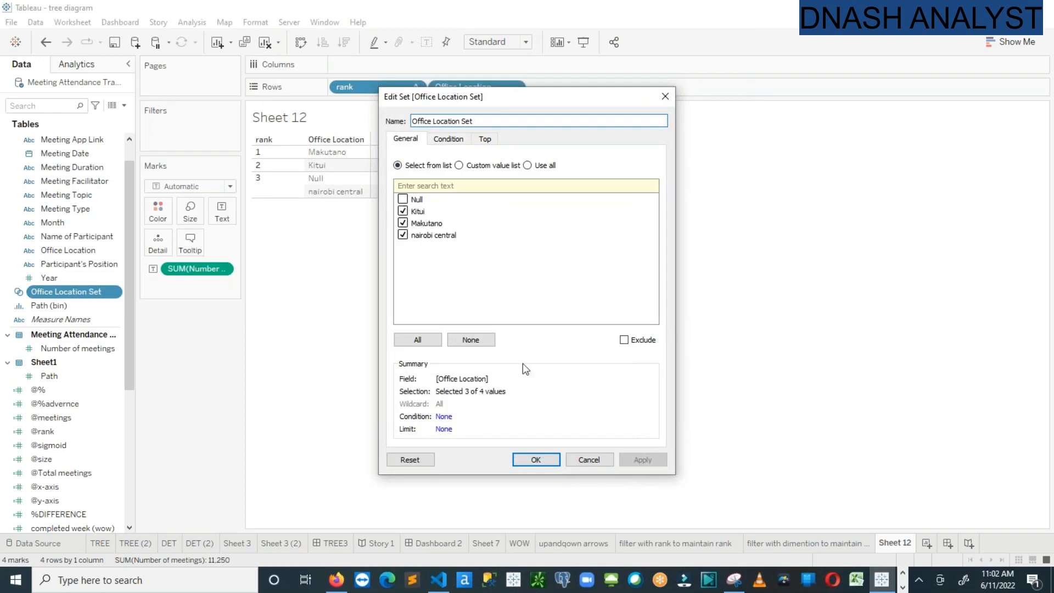
pyautogui.click(535, 459)
pyautogui.moveTo(42, 290); pyautogui.dragTo(363, 213)
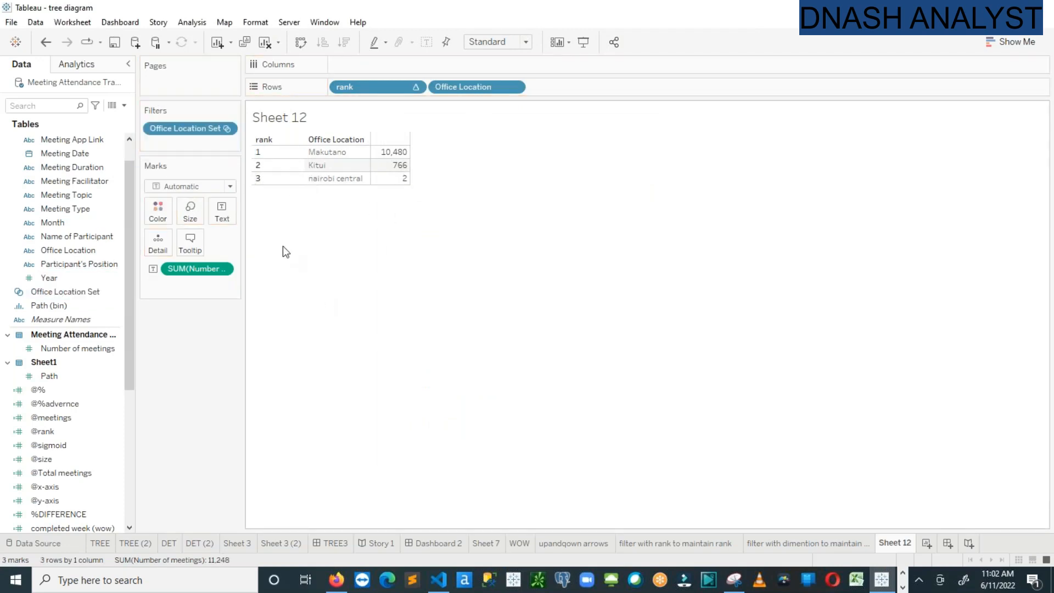
# Show the Office Location Set filter beside the table and exclude Kitui to check the ranks of the remaining offices.
pyautogui.click(227, 130)
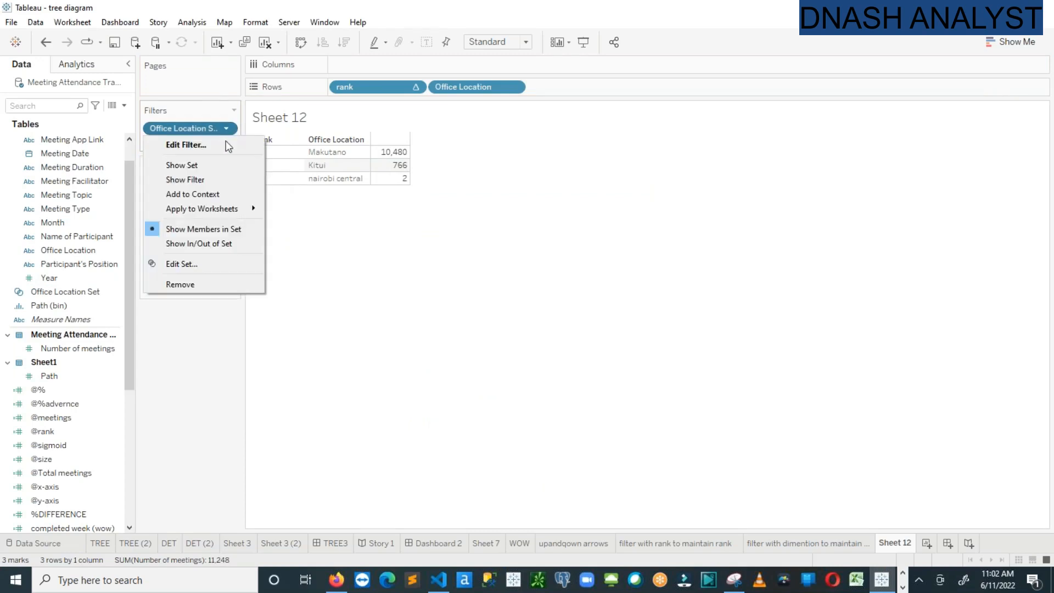
pyautogui.click(206, 178)
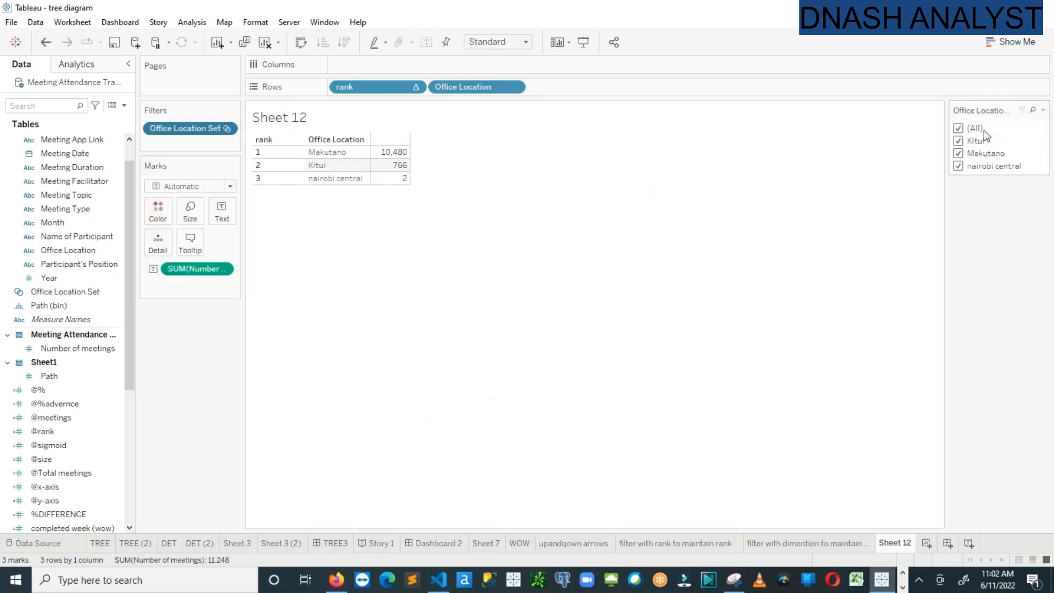
pyautogui.click(960, 140)
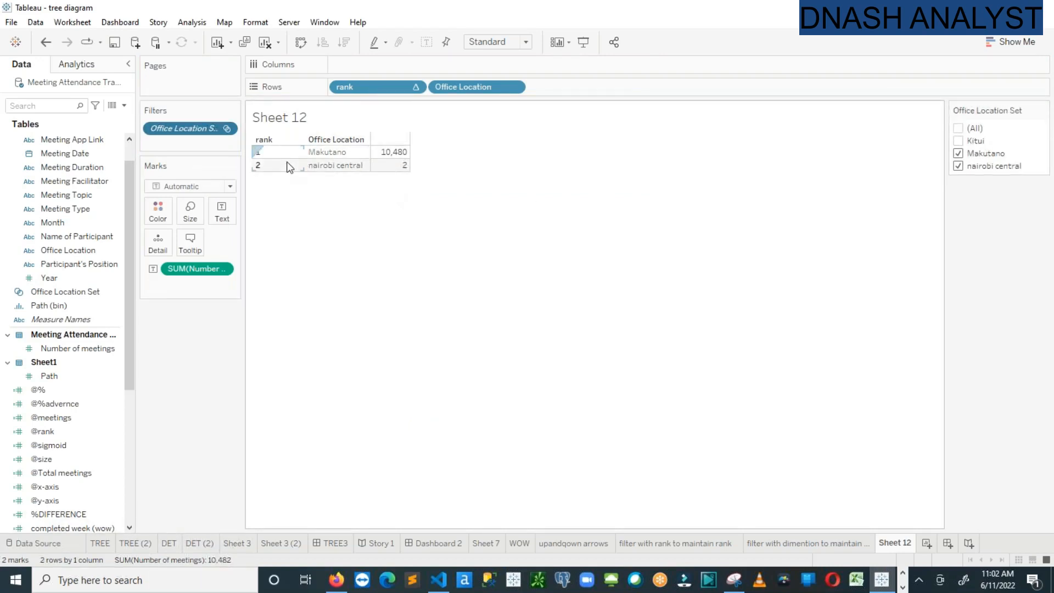
pyautogui.moveTo(407, 174)
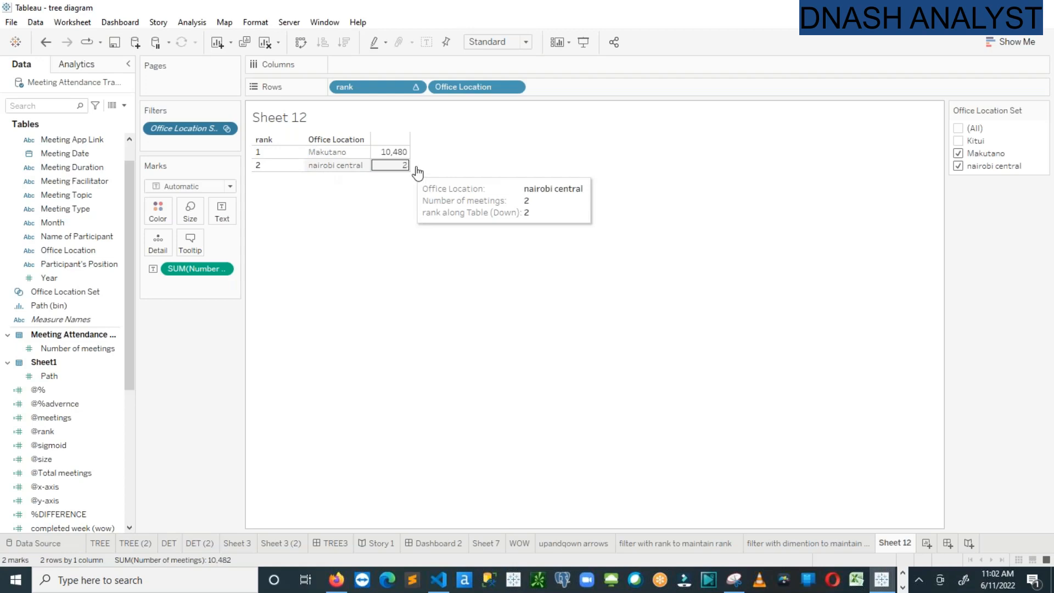
# Re-include Kitui in the Office Location Set filter, and exclude and restore Makutano to compare the ranks.
pyautogui.click(959, 141)
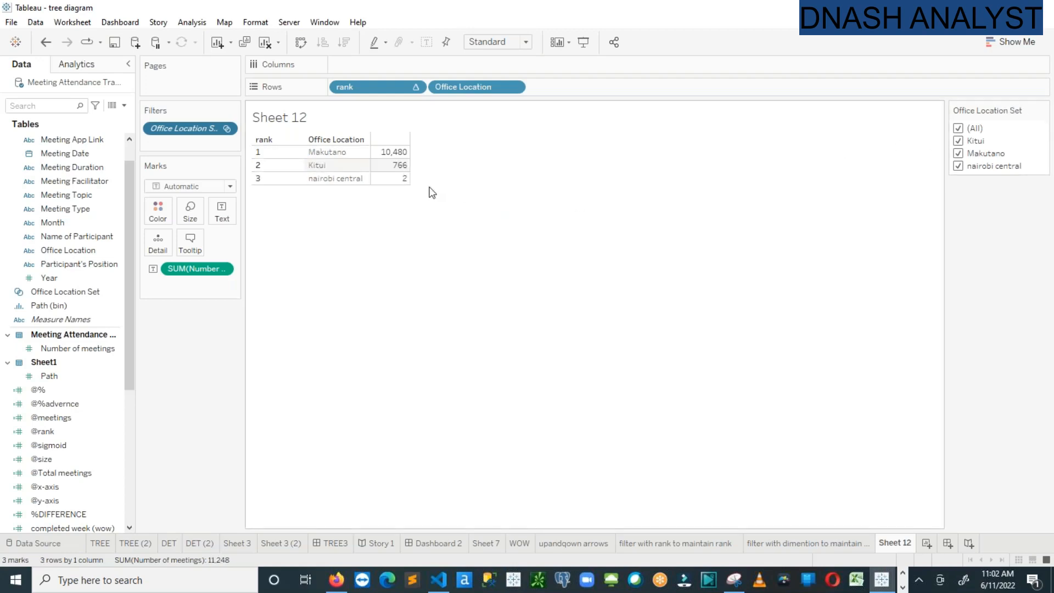
pyautogui.click(960, 154)
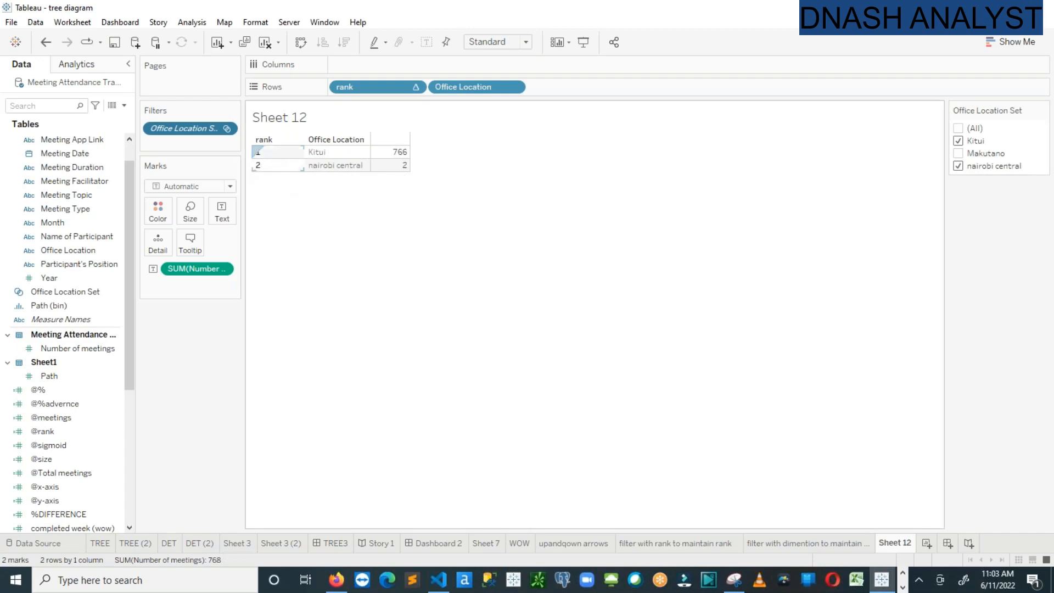
pyautogui.click(960, 153)
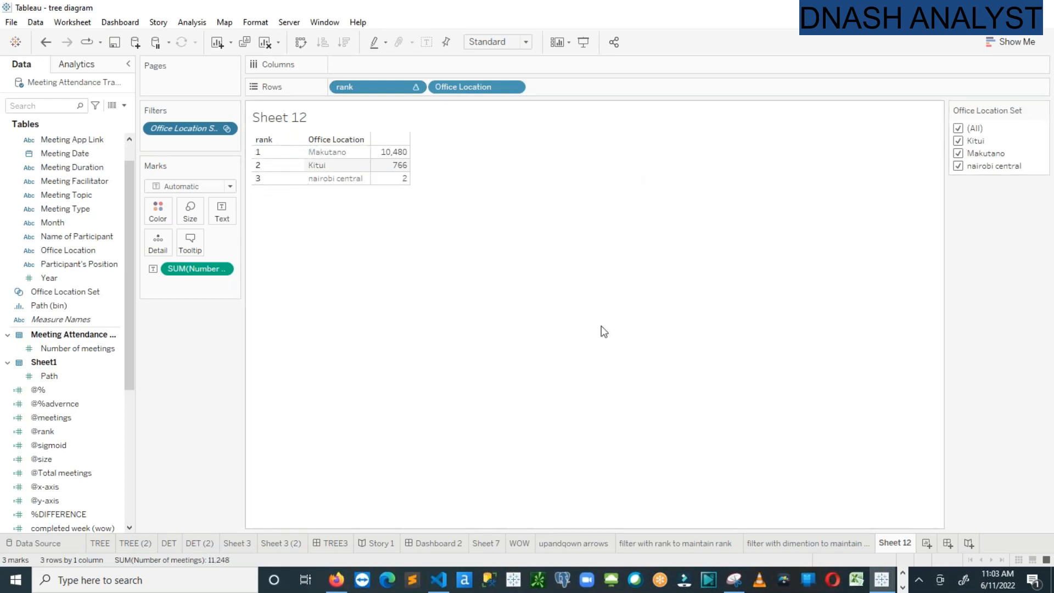
# On the "filter with rank to maintain rank" sheet, exclude ranks 1 and 2 one after the other, and restore all ranks.
pyautogui.click(684, 546)
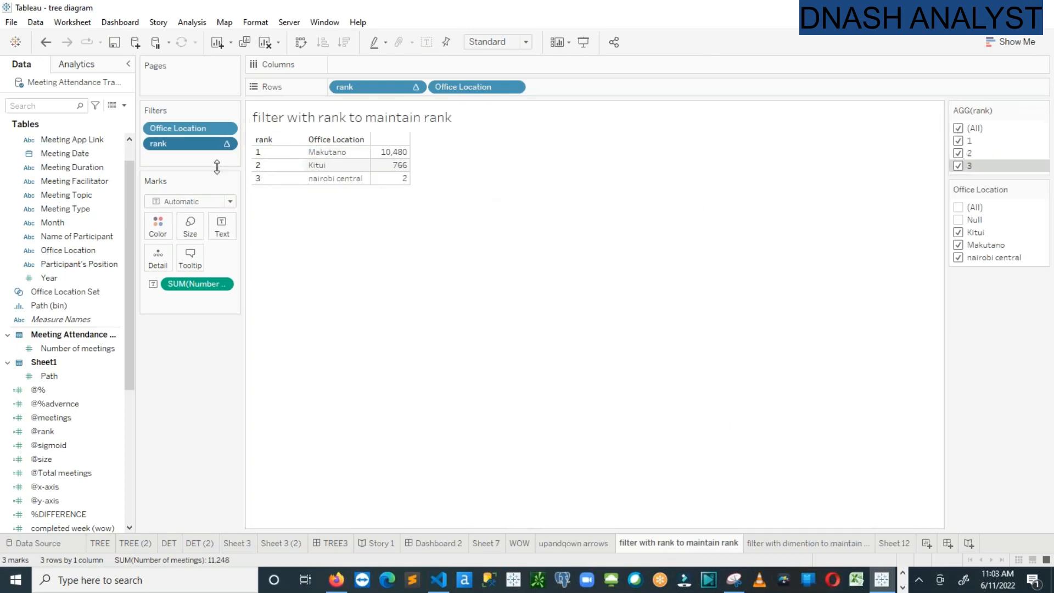
pyautogui.click(959, 142)
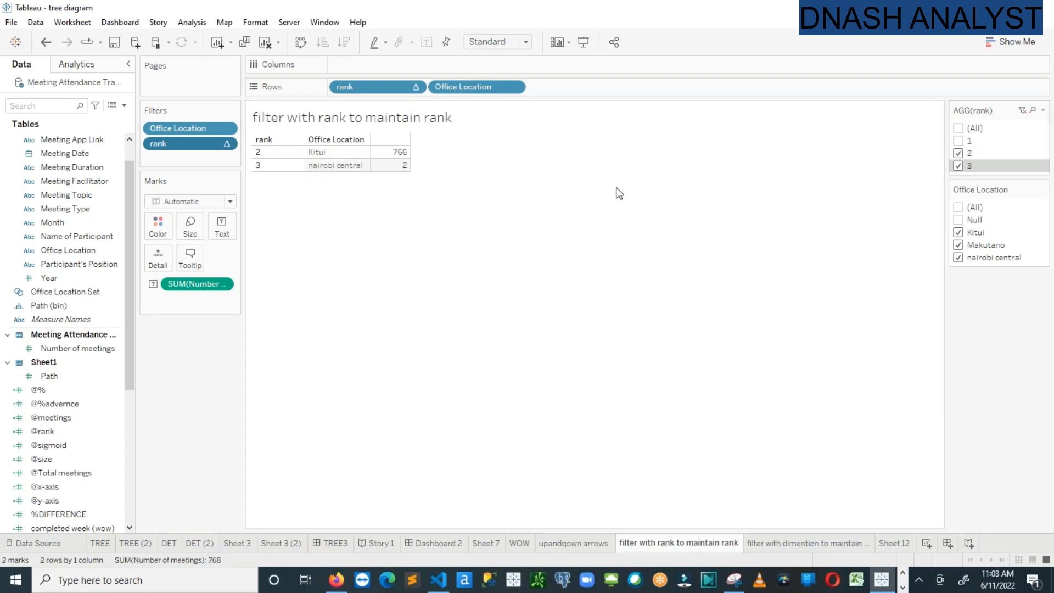
pyautogui.click(959, 165)
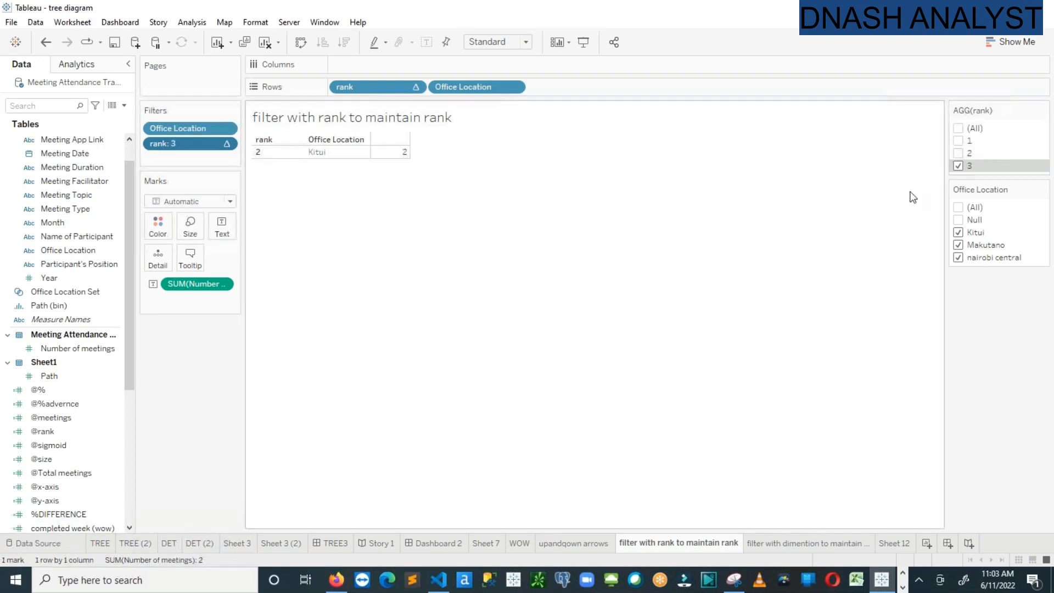
pyautogui.click(959, 129)
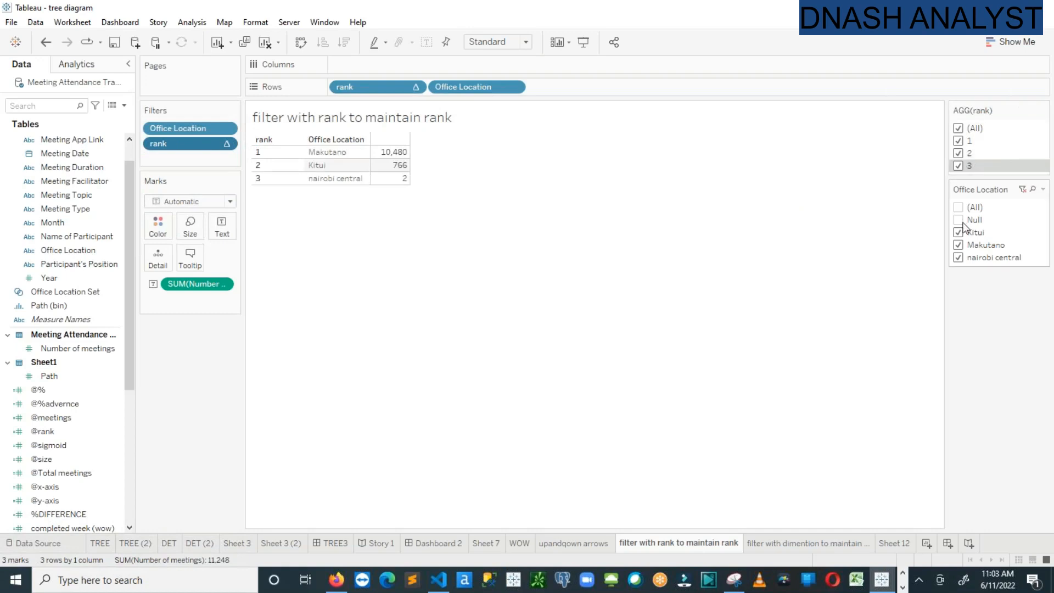
# Toggle Null and Kitui in the Office Location filter to compare ranks, ending with Kitui, Makutano and nairobi central included.
pyautogui.click(959, 221)
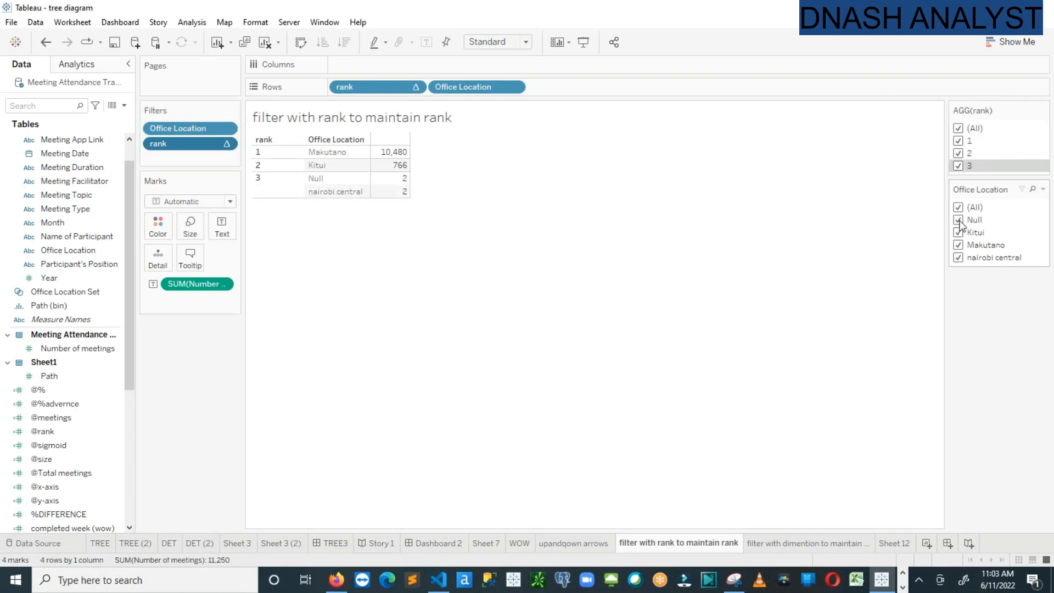
pyautogui.click(959, 221)
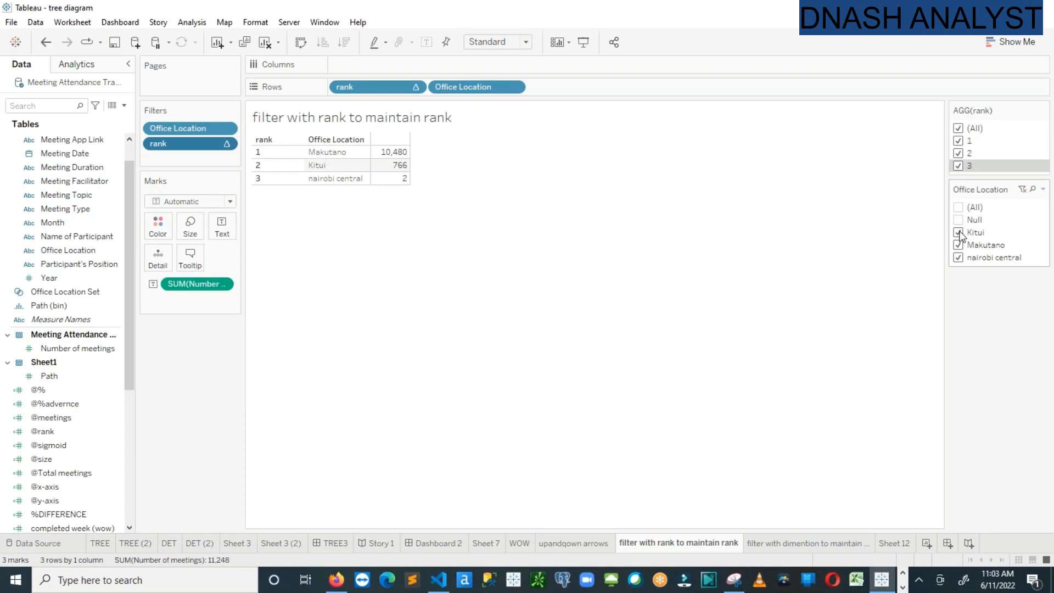
pyautogui.click(959, 232)
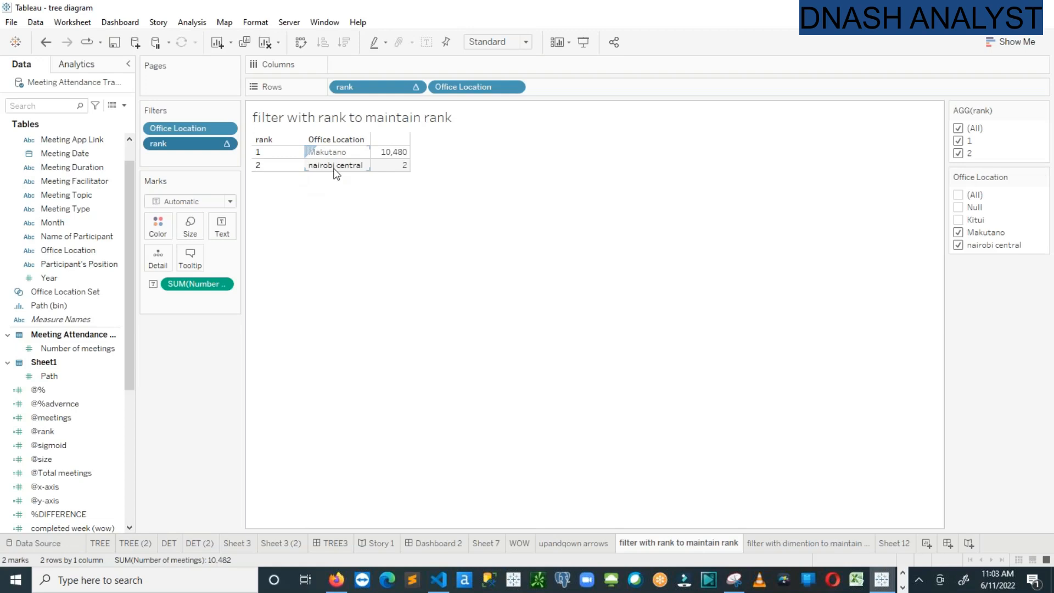
pyautogui.click(959, 220)
pyautogui.click(958, 219)
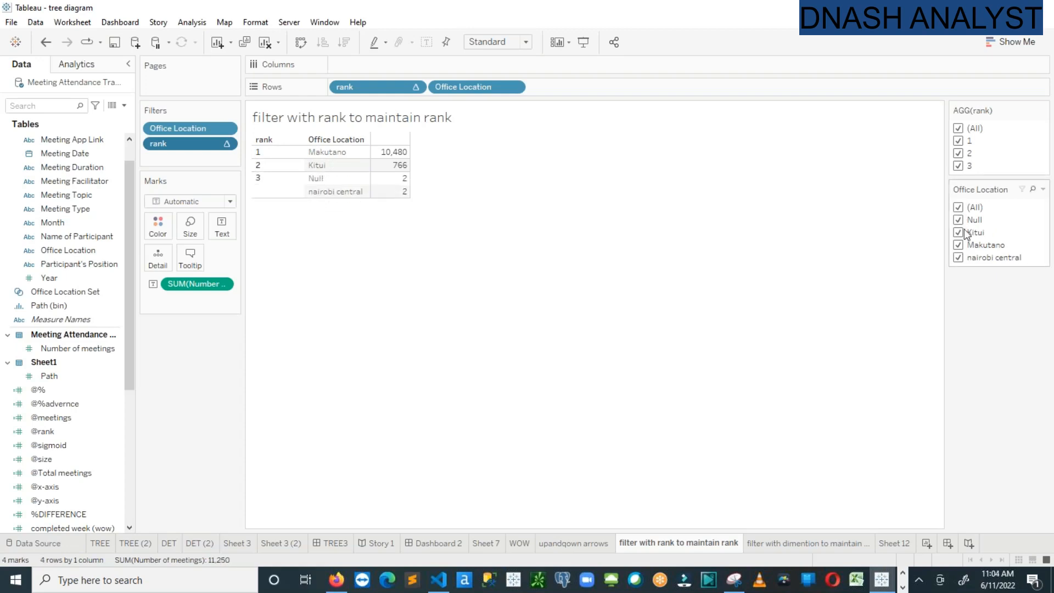
pyautogui.click(958, 219)
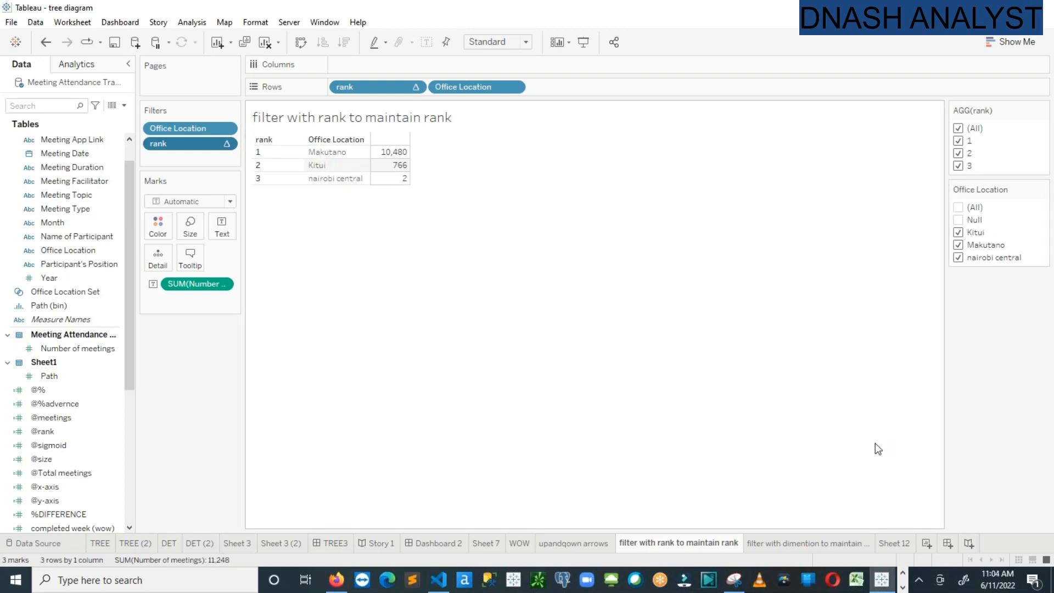
# Return to Sheet 12 and add the rank calculated field as a filter with values 1, 2 and 3 selected.
pyautogui.click(890, 543)
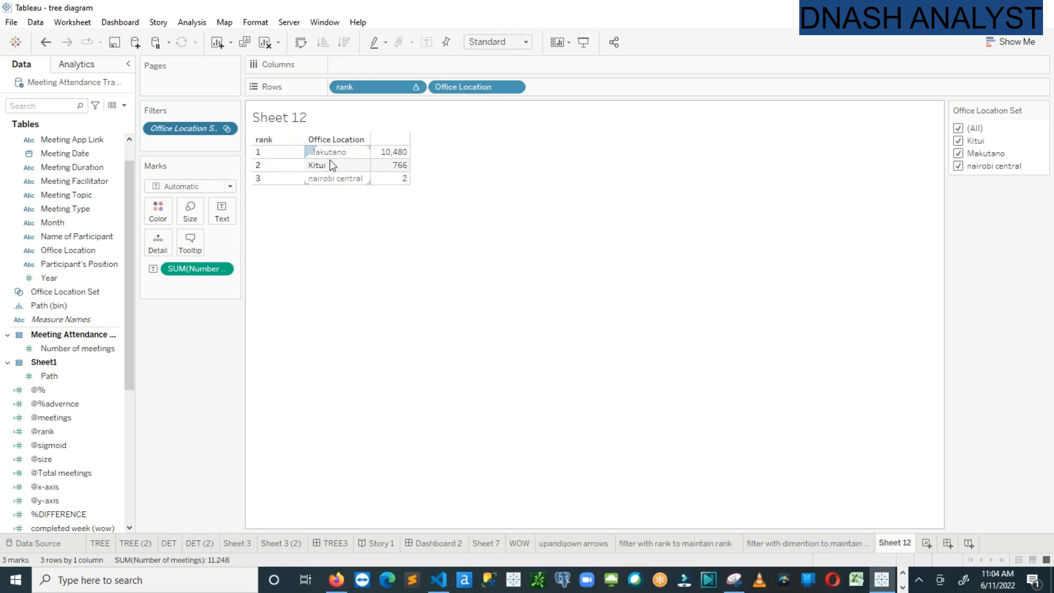
pyautogui.click(87, 487)
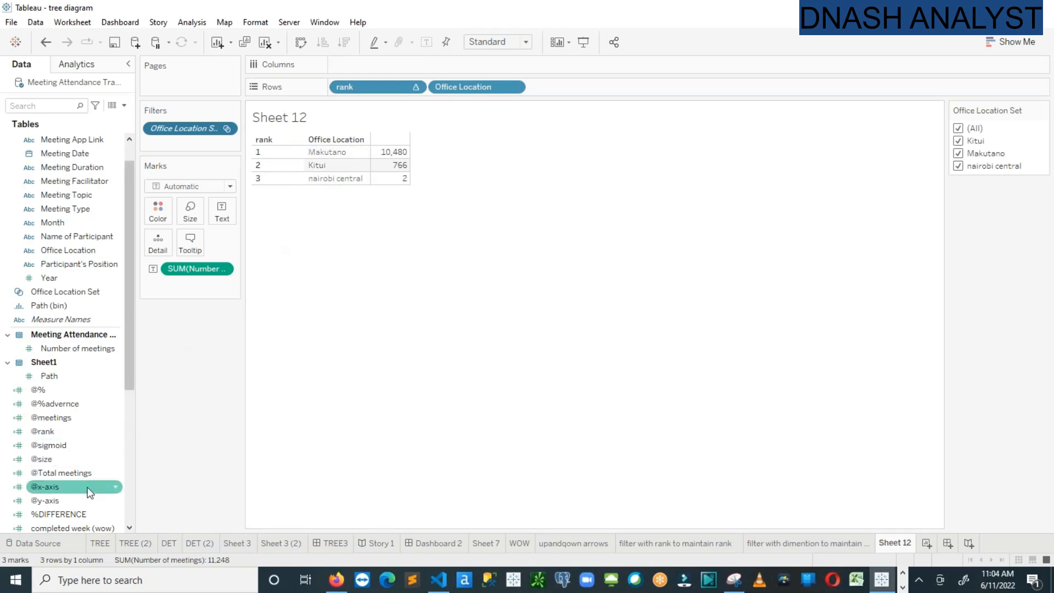
pyautogui.moveTo(128, 367); pyautogui.dragTo(129, 430)
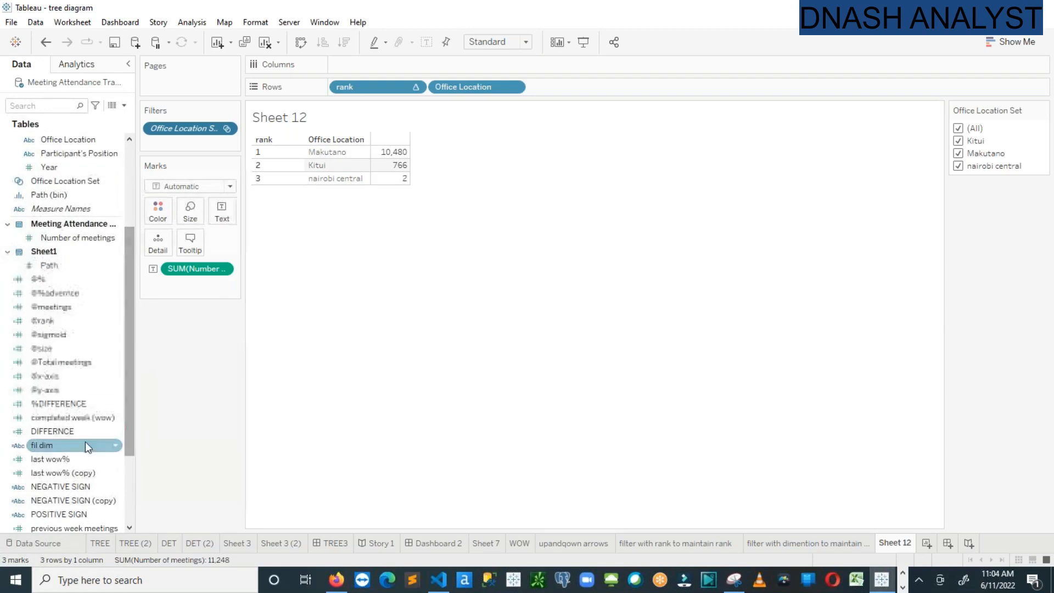
pyautogui.moveTo(132, 451); pyautogui.dragTo(122, 503)
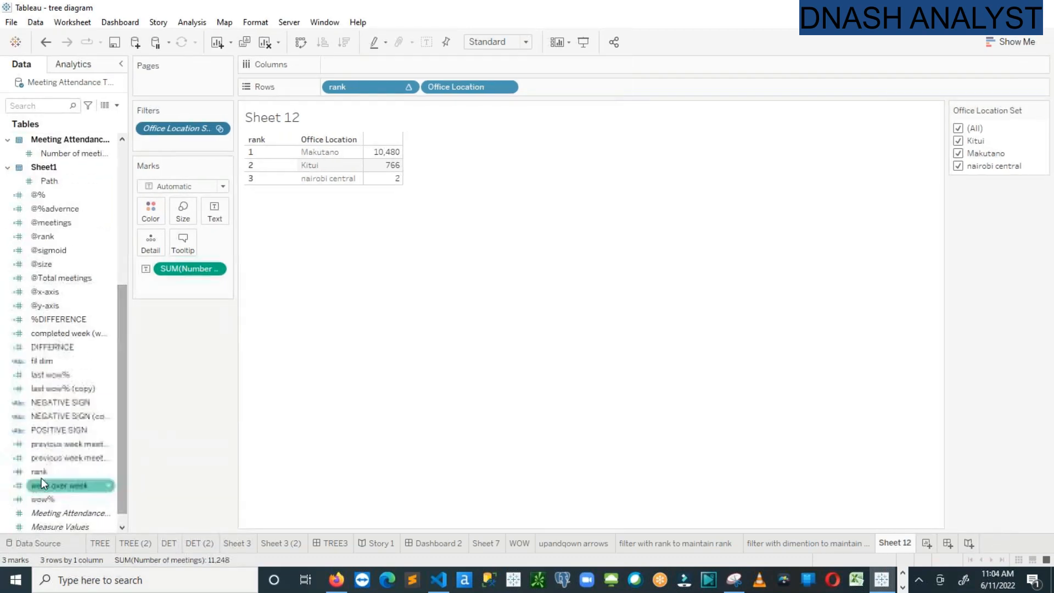
pyautogui.moveTo(40, 472); pyautogui.dragTo(149, 144)
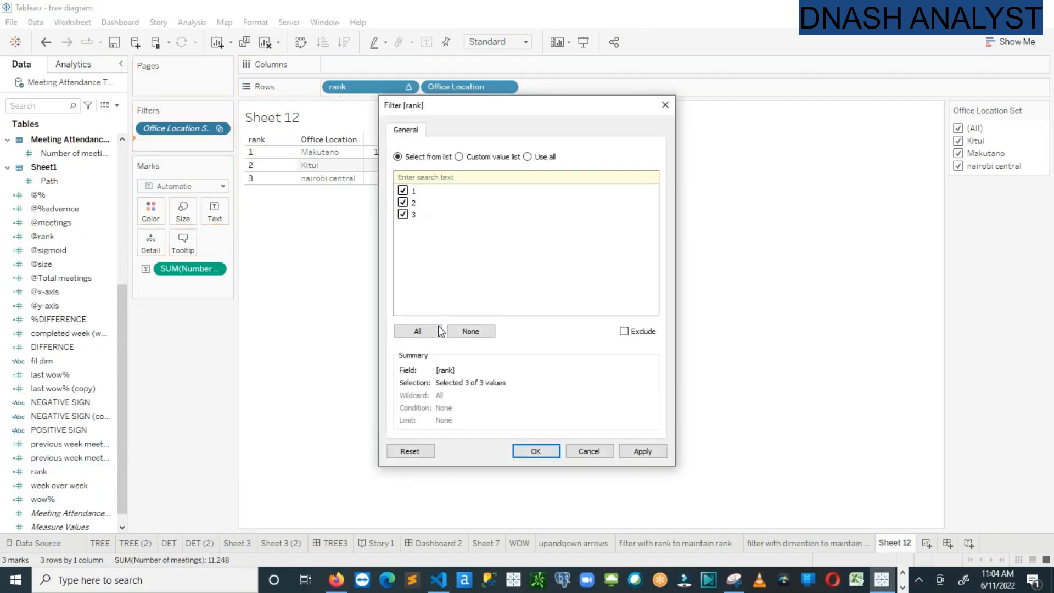
pyautogui.click(543, 450)
# Show the rank filter beside the table and limit it to rank 3.
pyautogui.click(220, 145)
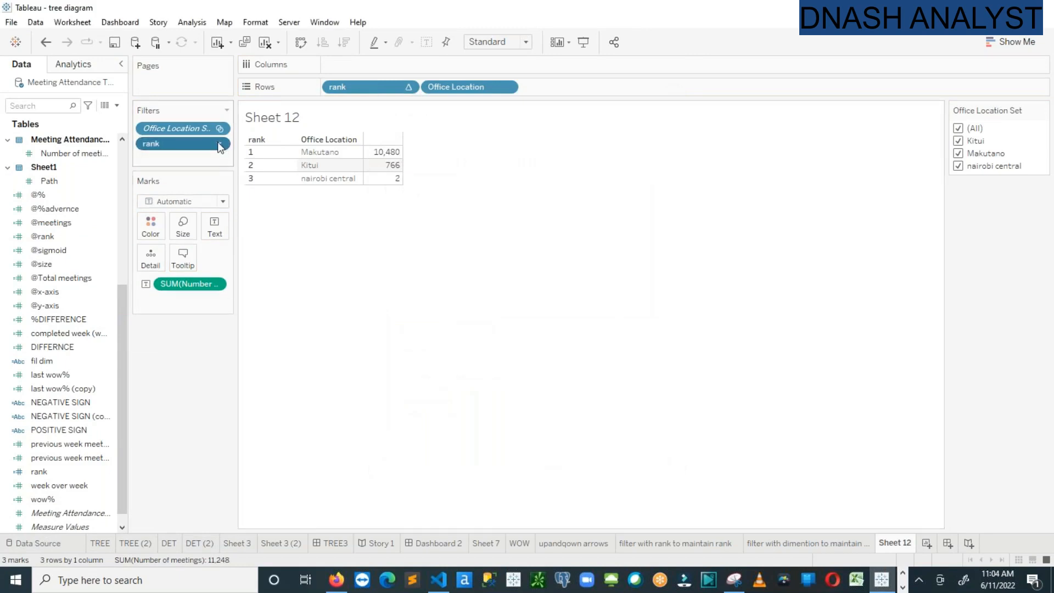
pyautogui.click(193, 179)
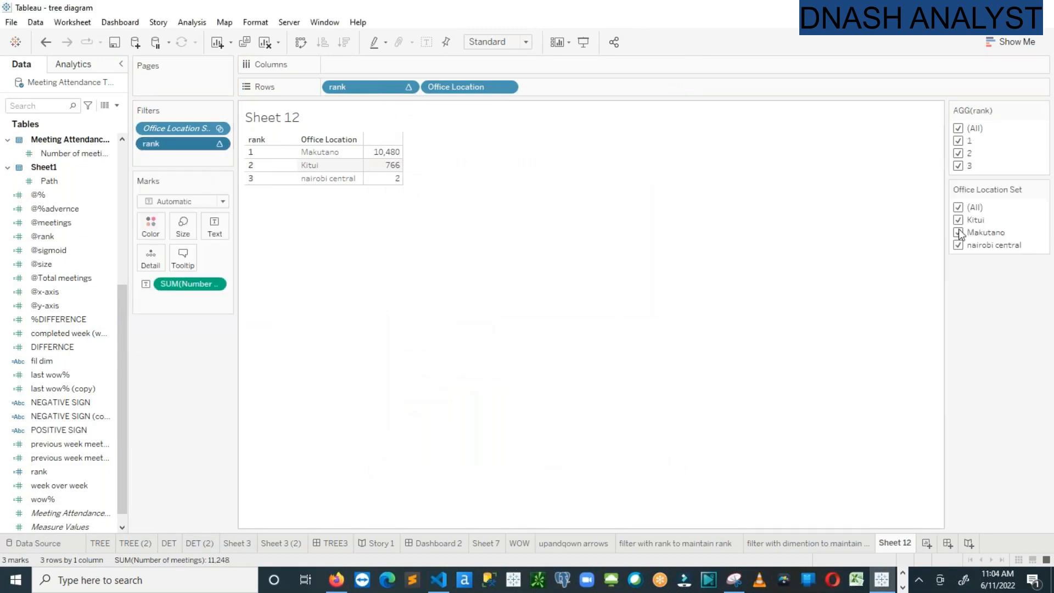
pyautogui.click(959, 128)
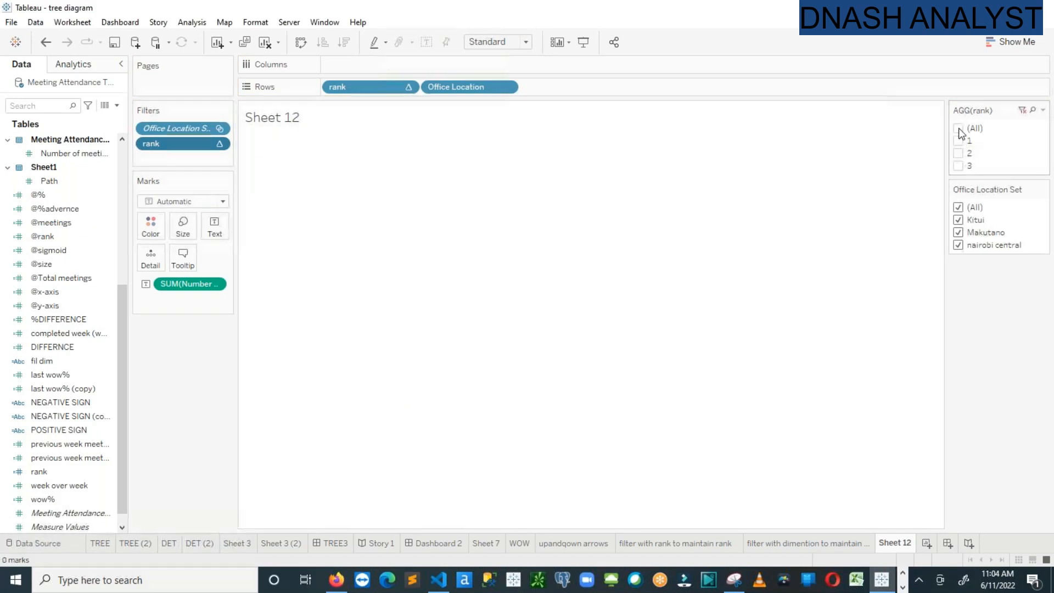
pyautogui.click(958, 165)
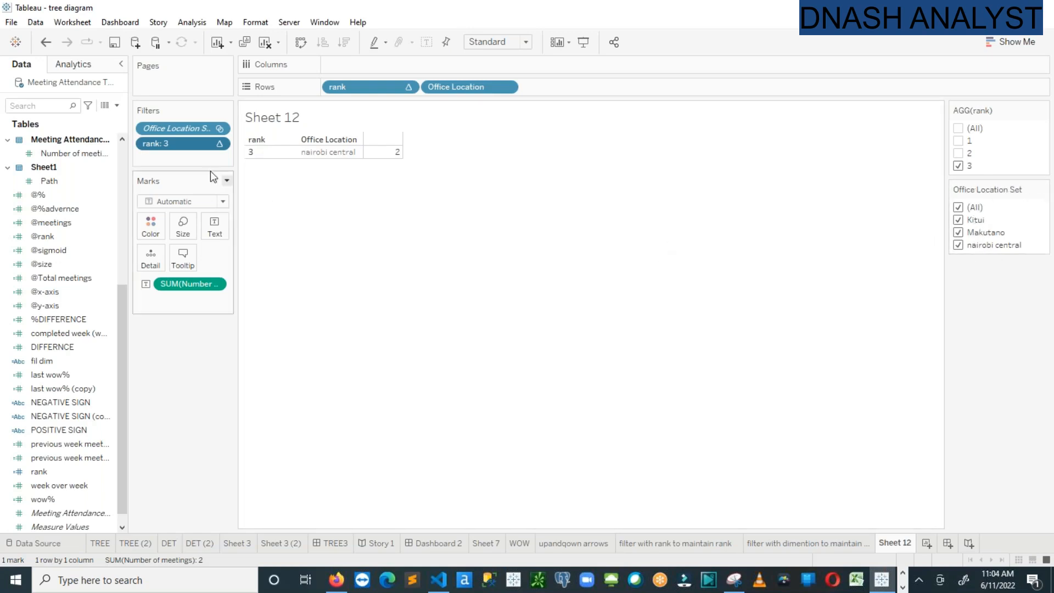
# Create a calculated field named "filter on dimention" with the formula WINDOW_MIN(ATTR([Office Location Set])).
pyautogui.click(117, 106)
pyautogui.click(66, 120)
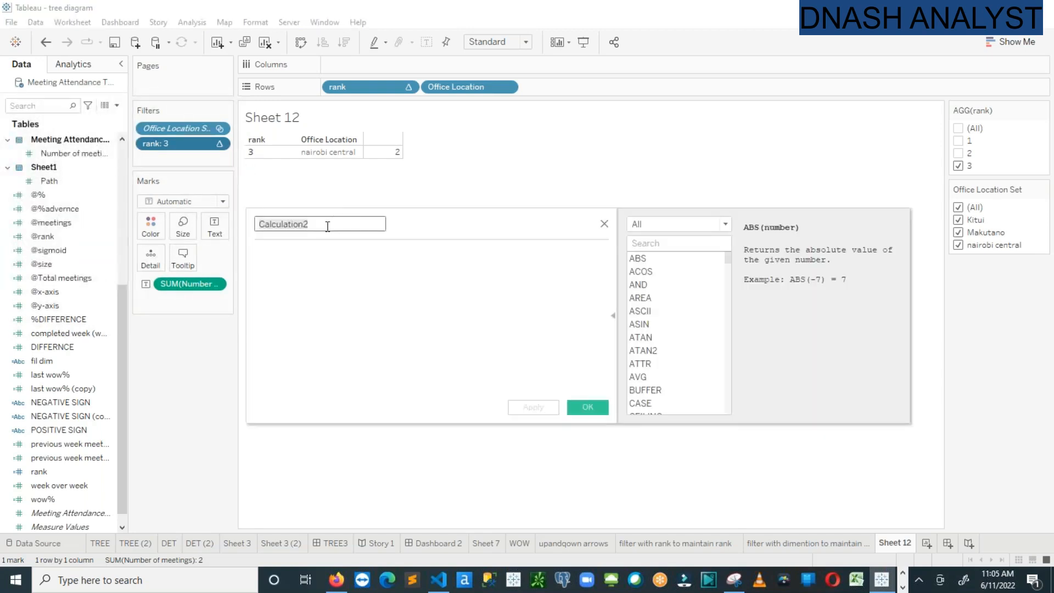
pyautogui.write('filter on ')
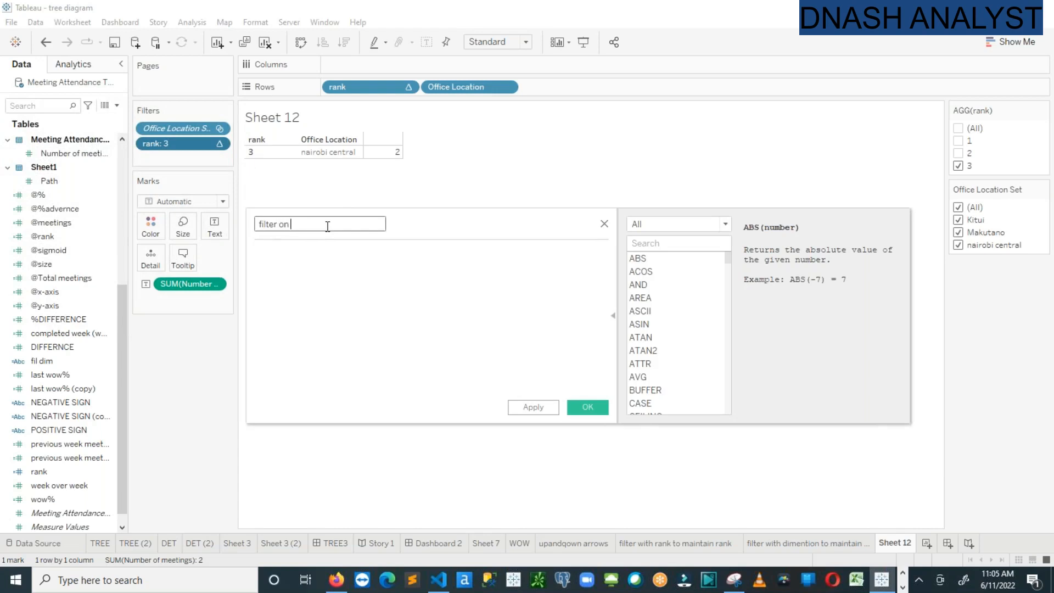
pyautogui.write('dimention')
pyautogui.click(340, 267)
pyautogui.write('wind')
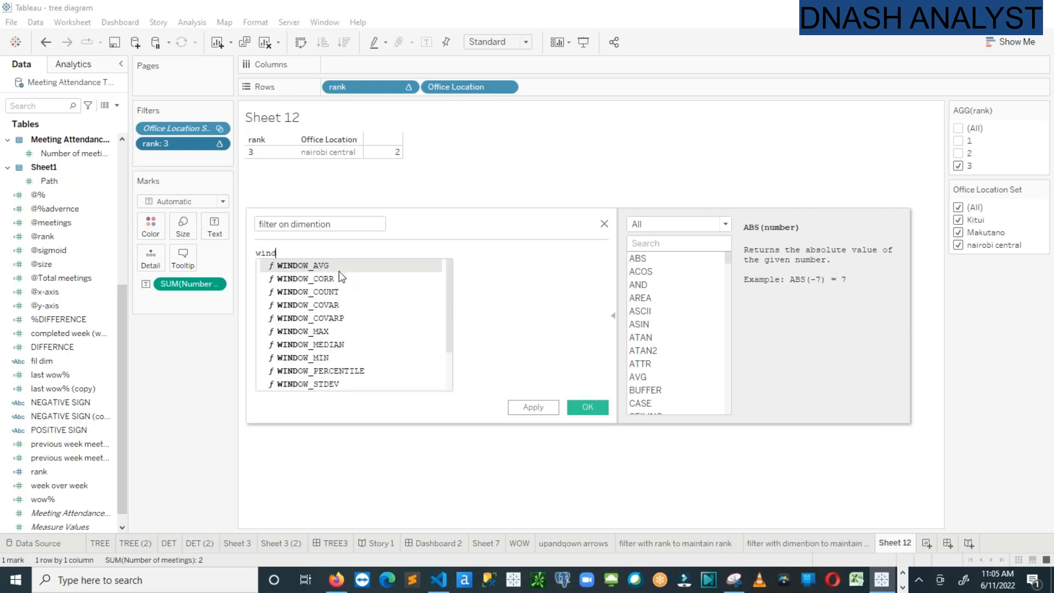
pyautogui.doubleClick(328, 356)
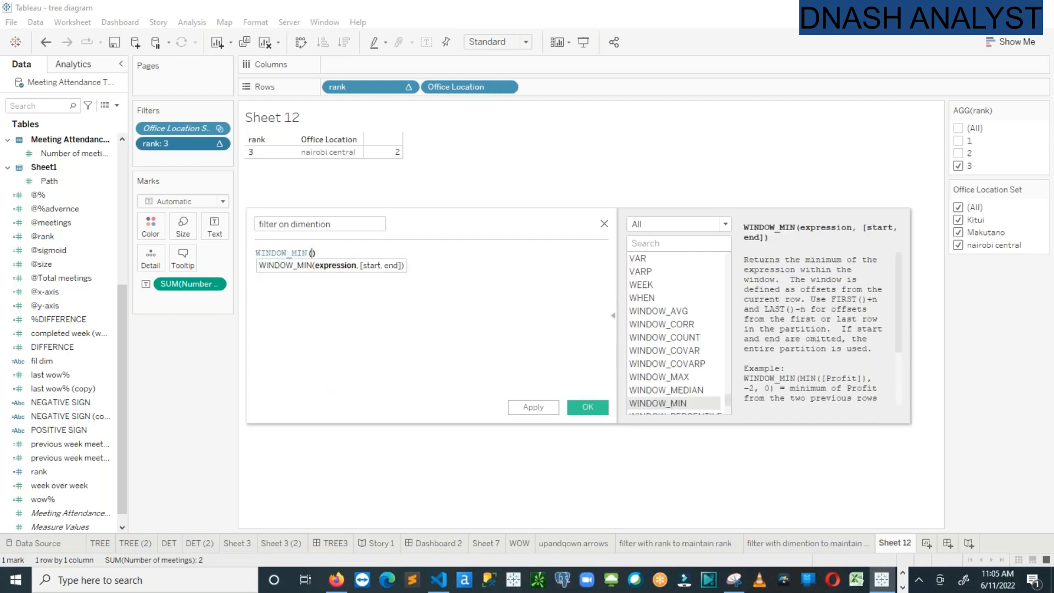
pyautogui.write('at')
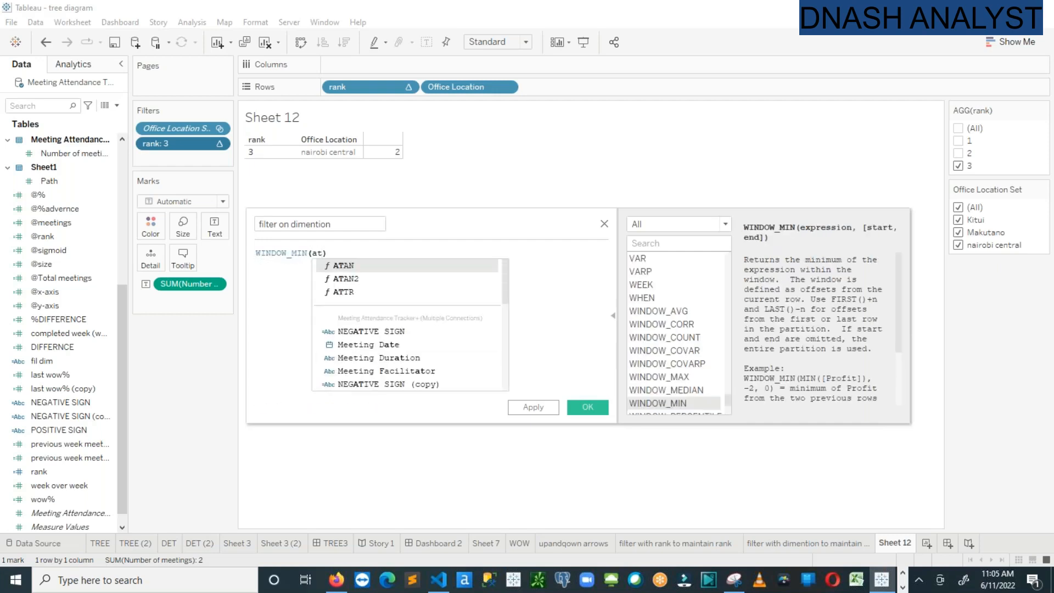
pyautogui.doubleClick(346, 292)
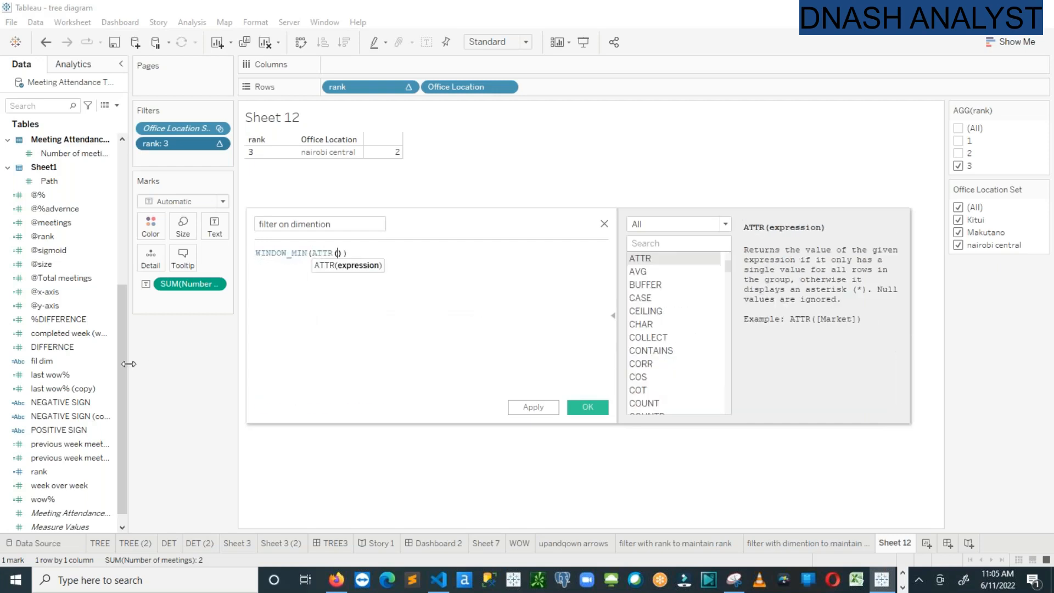
pyautogui.moveTo(119, 348); pyautogui.dragTo(336, 253)
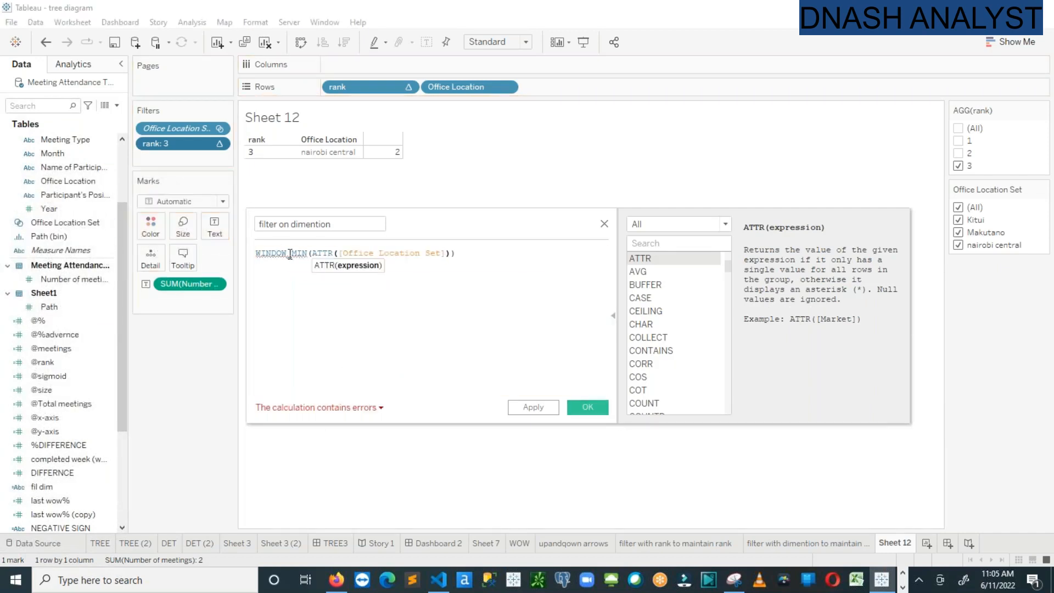
# Check the calculation error, replace Office Location Set with Office Location inside the ATTR function, and save the calculated field.
pyautogui.click(336, 411)
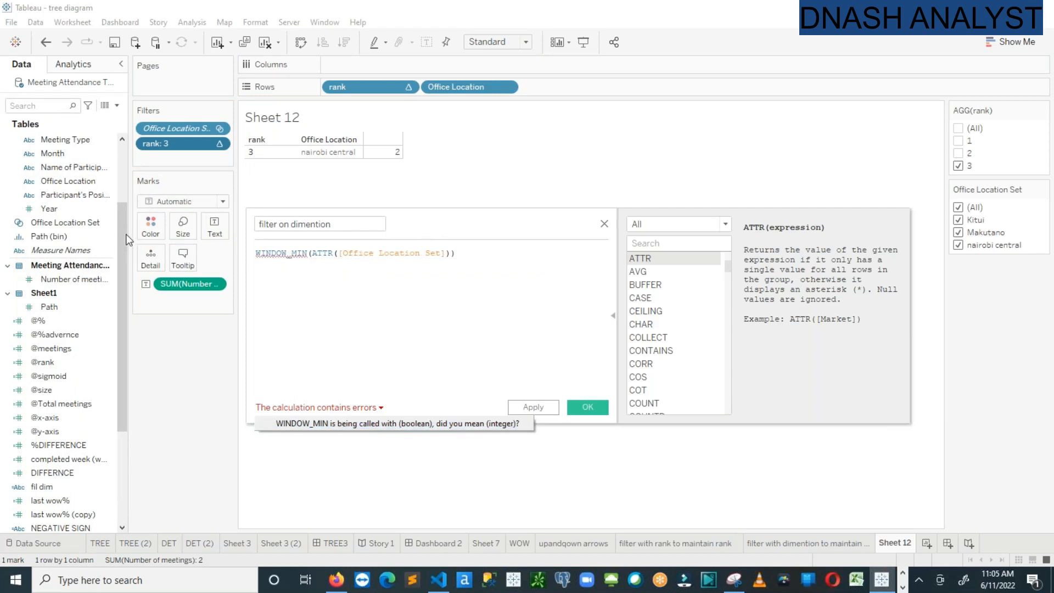
pyautogui.click(72, 182)
pyautogui.moveTo(342, 272); pyautogui.dragTo(388, 259)
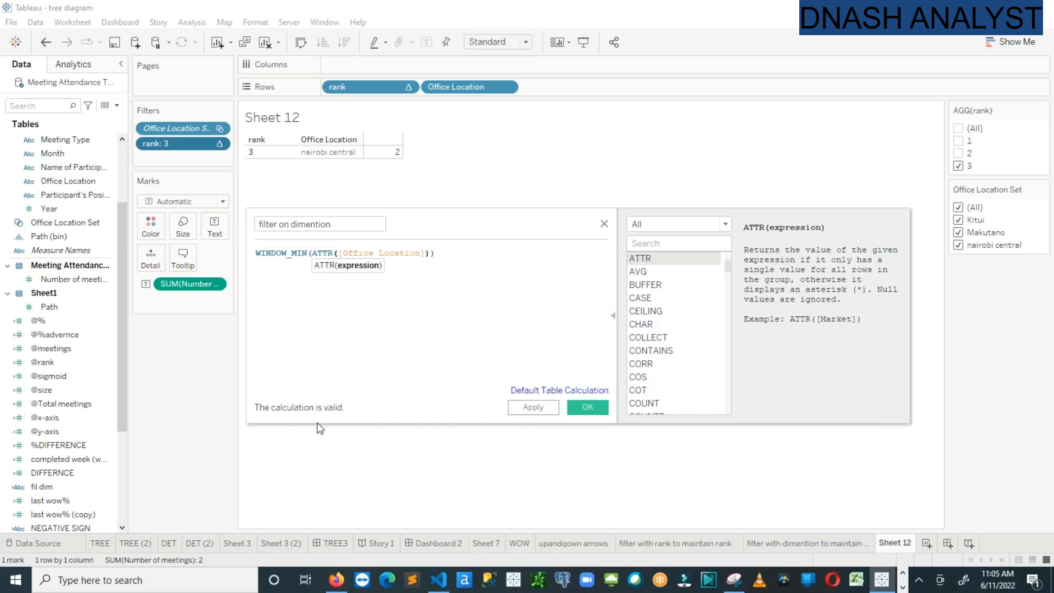
pyautogui.click(586, 408)
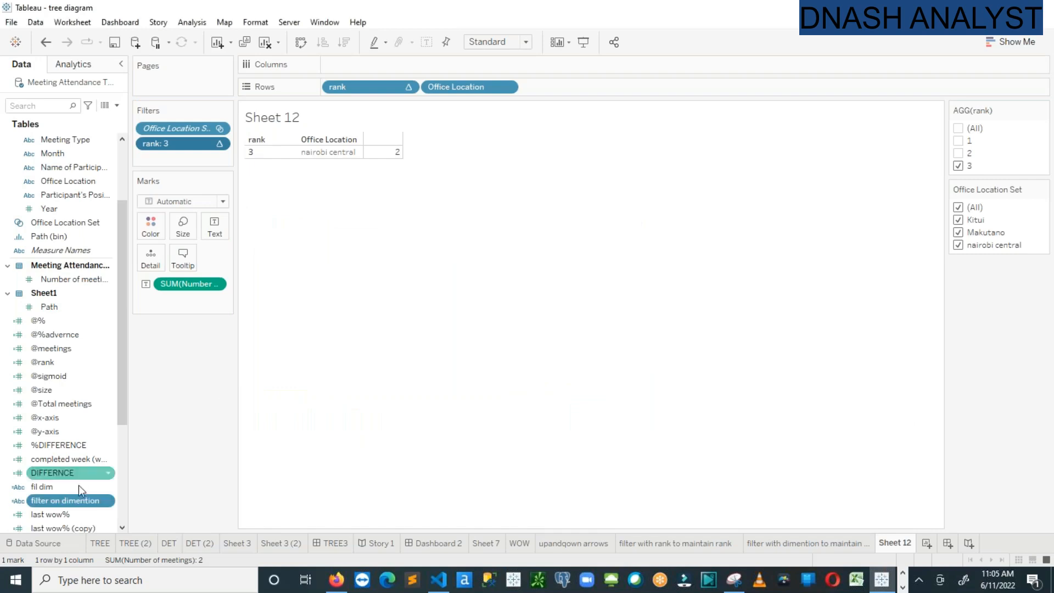
# Try to filter the sheet by the filter on dimention field for Kitui, with its table calculation computed using Cell.
pyautogui.moveTo(65, 500); pyautogui.dragTo(167, 163)
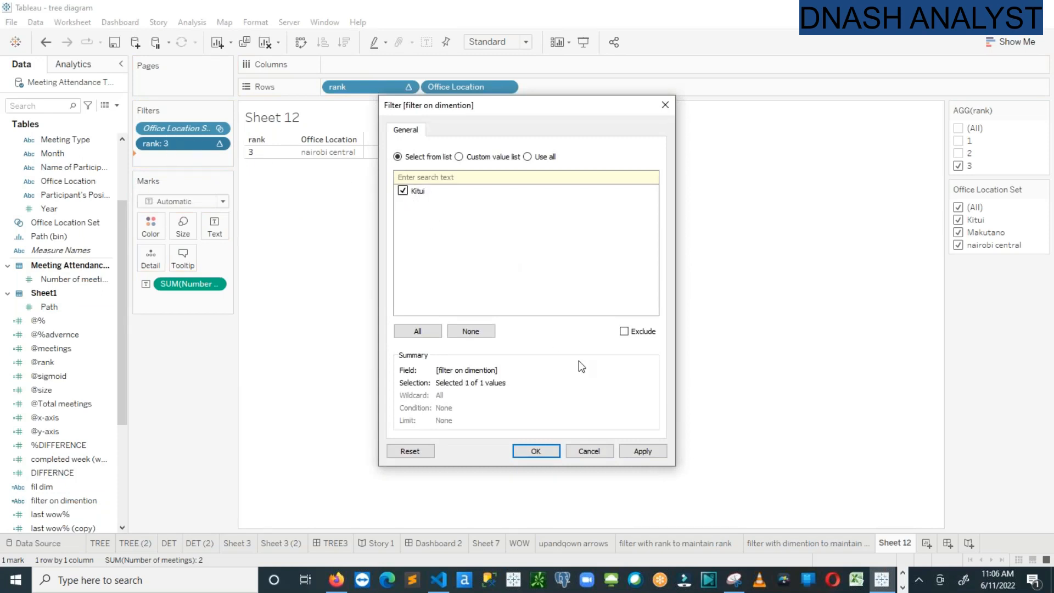
pyautogui.click(536, 452)
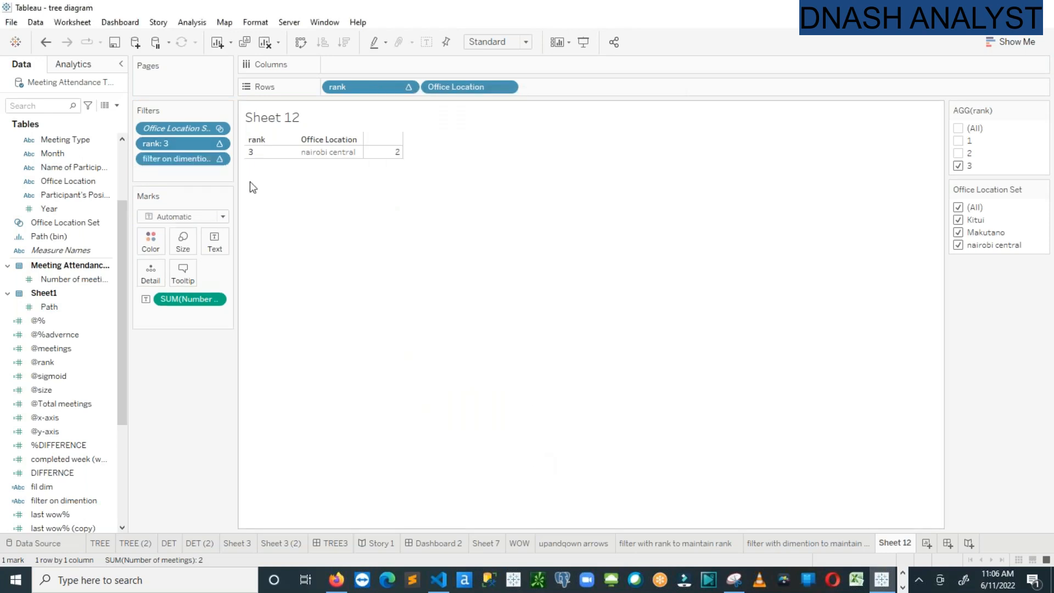
pyautogui.click(220, 159)
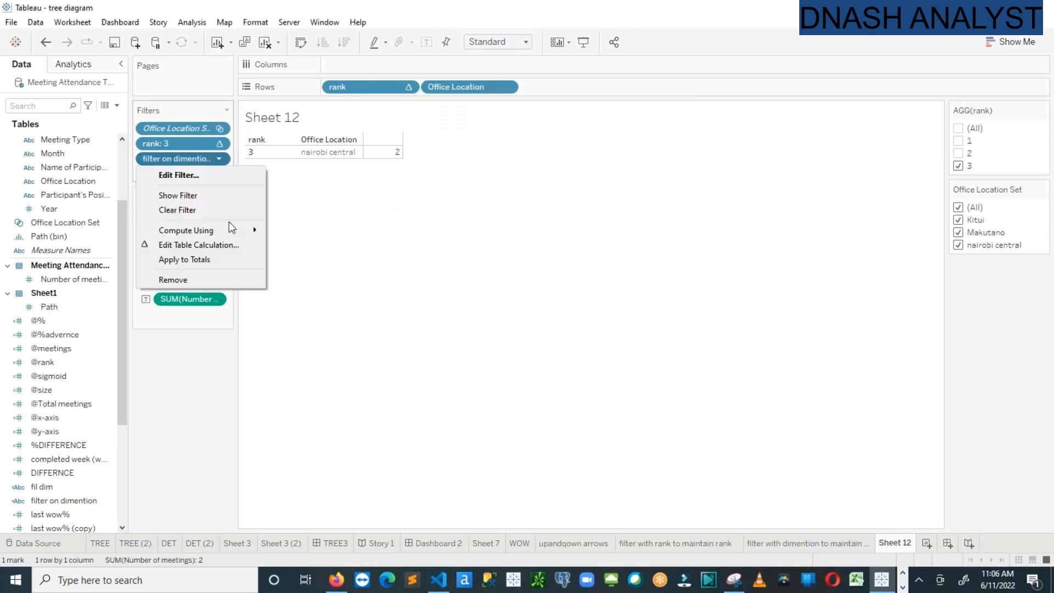
pyautogui.moveTo(234, 230)
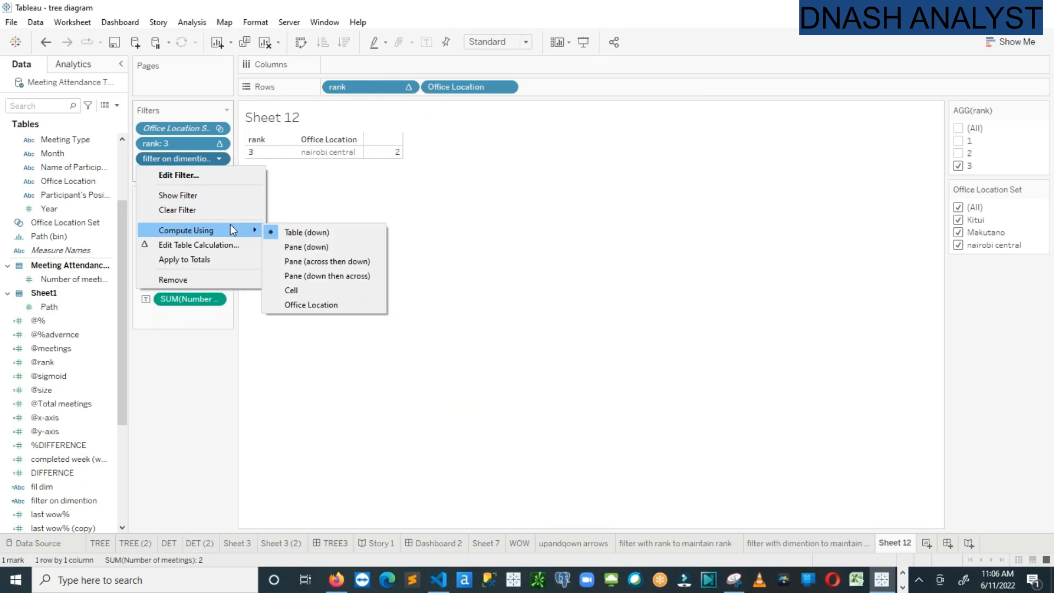
pyautogui.click(302, 290)
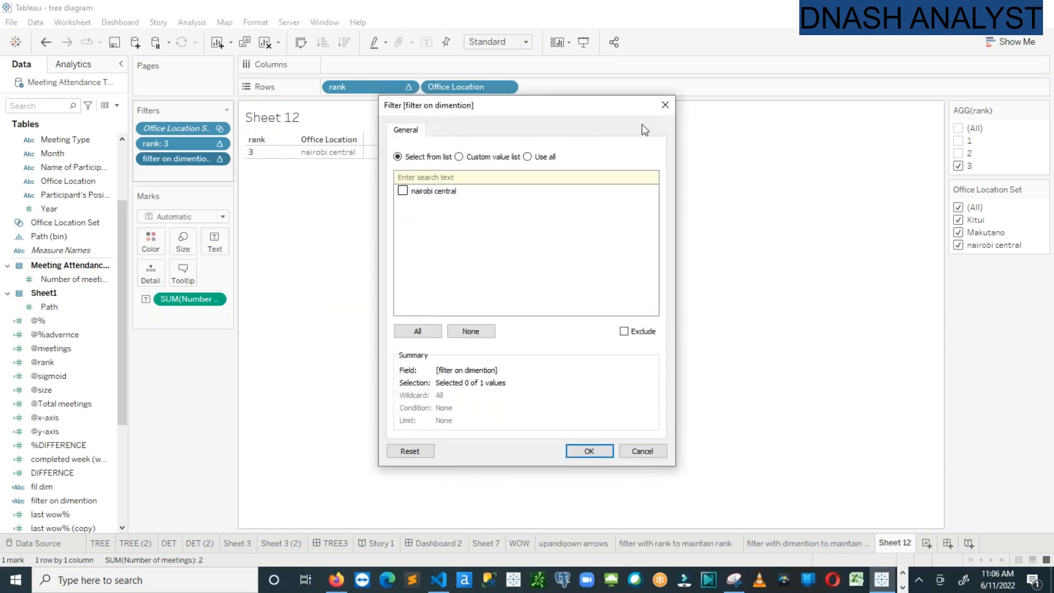
pyautogui.click(673, 109)
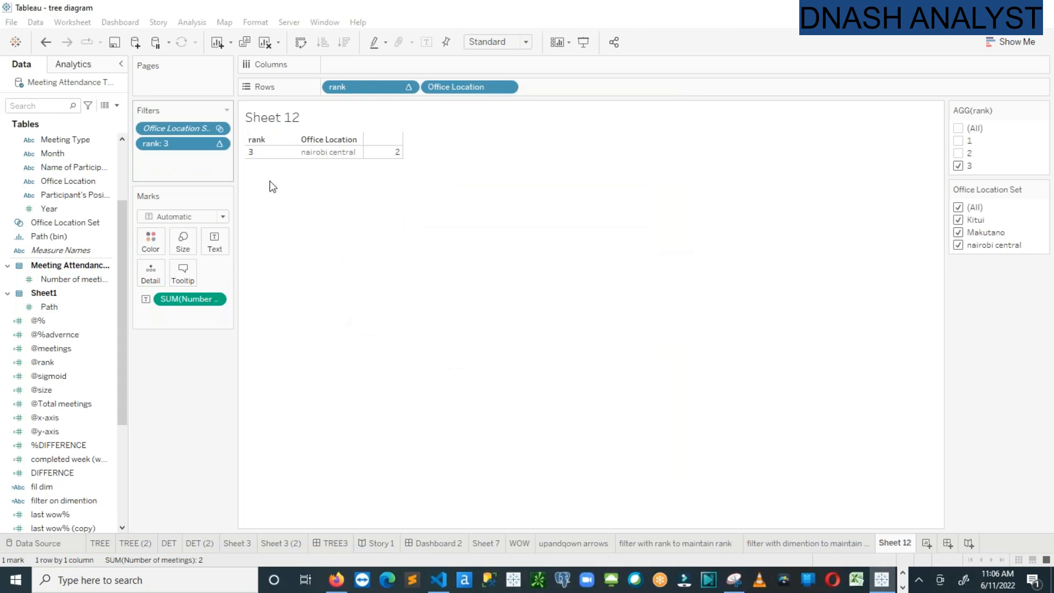
# Add the filter on dimention field to the filters again and compute its table calculation using Cell.
pyautogui.click(77, 445)
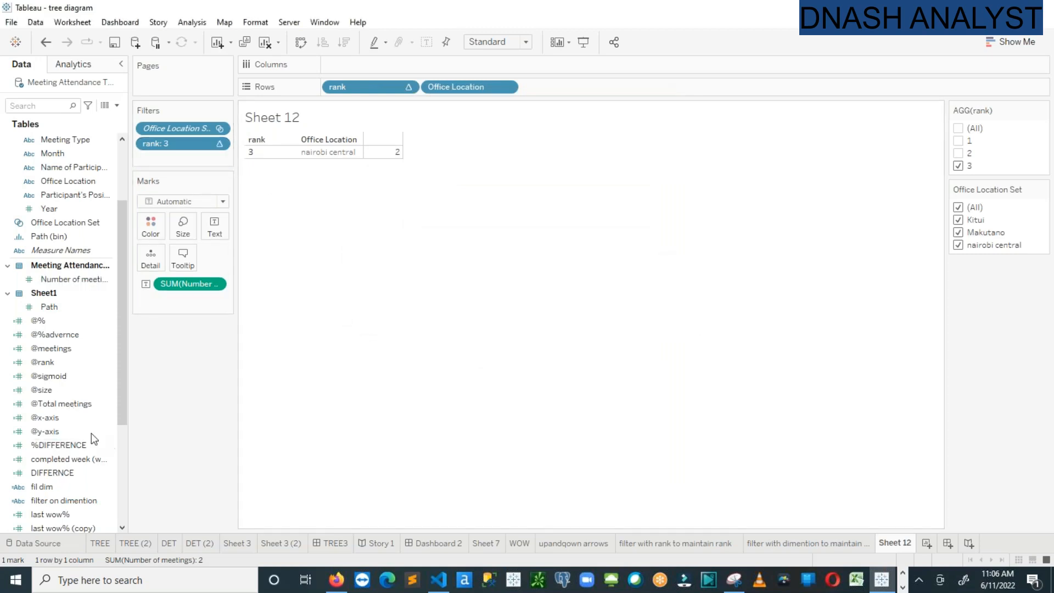
pyautogui.moveTo(120, 396); pyautogui.dragTo(120, 467)
pyautogui.moveTo(63, 377); pyautogui.dragTo(175, 157)
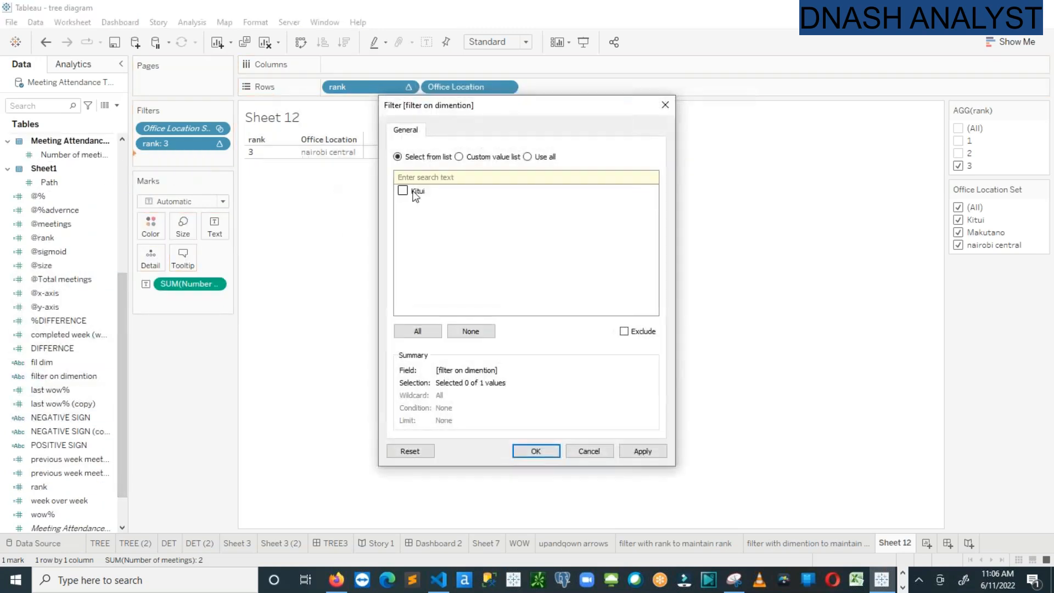
pyautogui.click(535, 450)
pyautogui.click(219, 160)
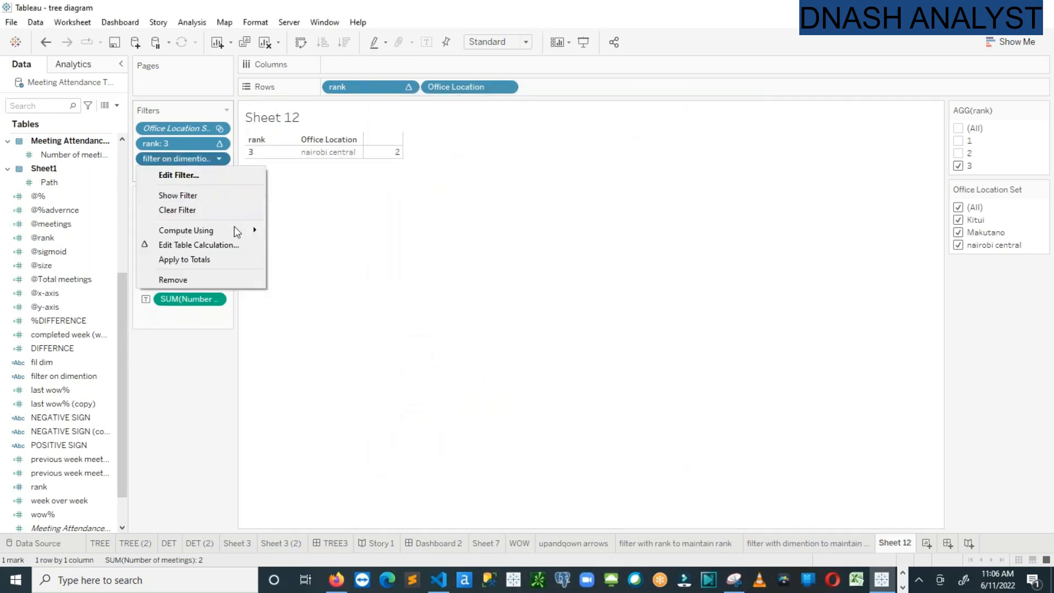
pyautogui.moveTo(237, 231)
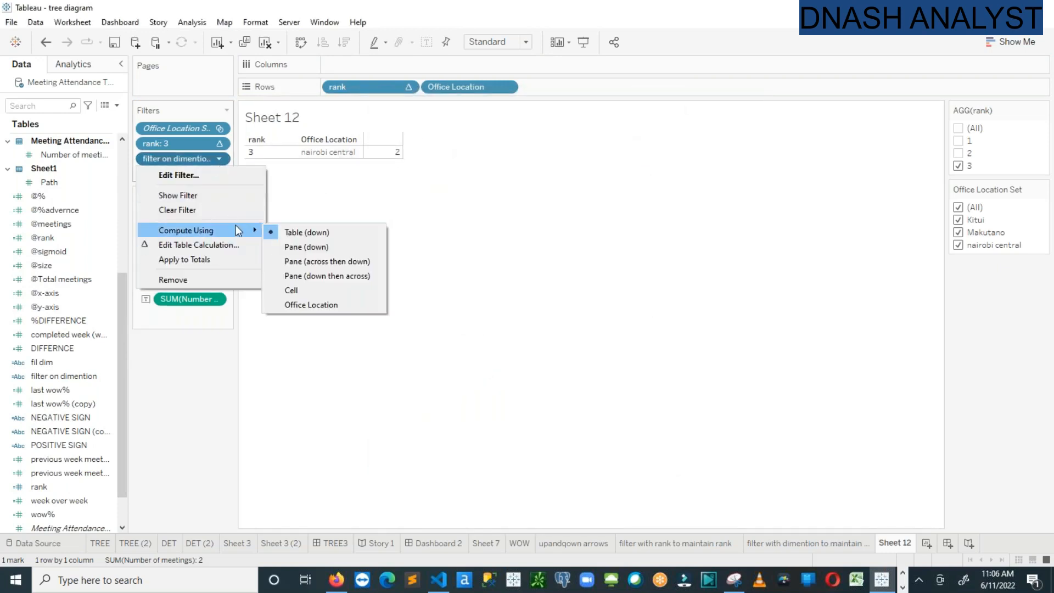
pyautogui.click(297, 287)
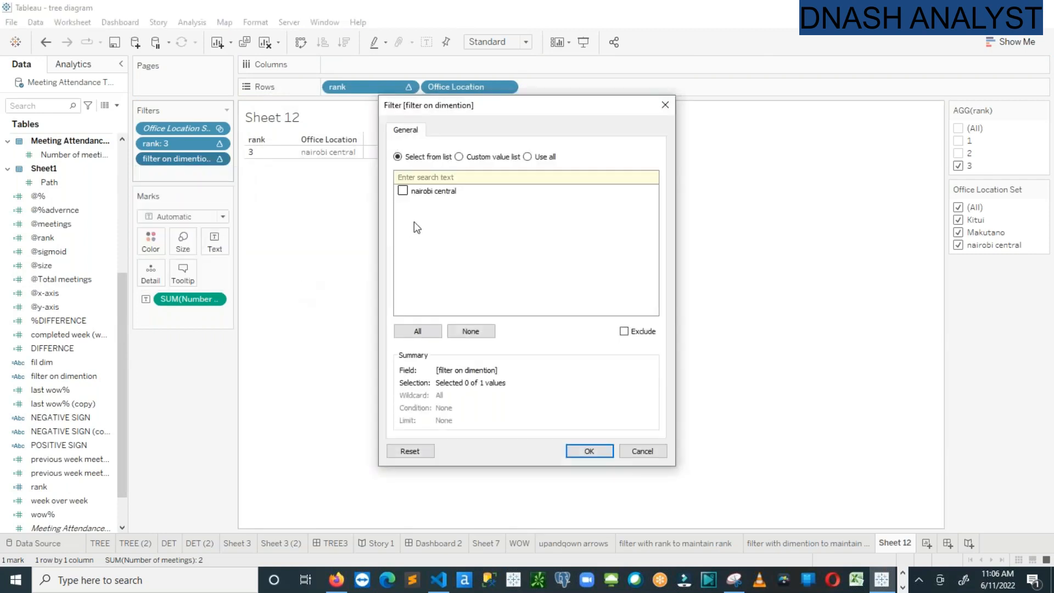
# Close the filter on dimention value selection without choosing a location and dismiss the repeated error messages.
pyautogui.click(665, 105)
pyautogui.click(672, 226)
pyautogui.click(672, 226)
pyautogui.click(672, 226)
pyautogui.click(672, 225)
pyautogui.click(672, 226)
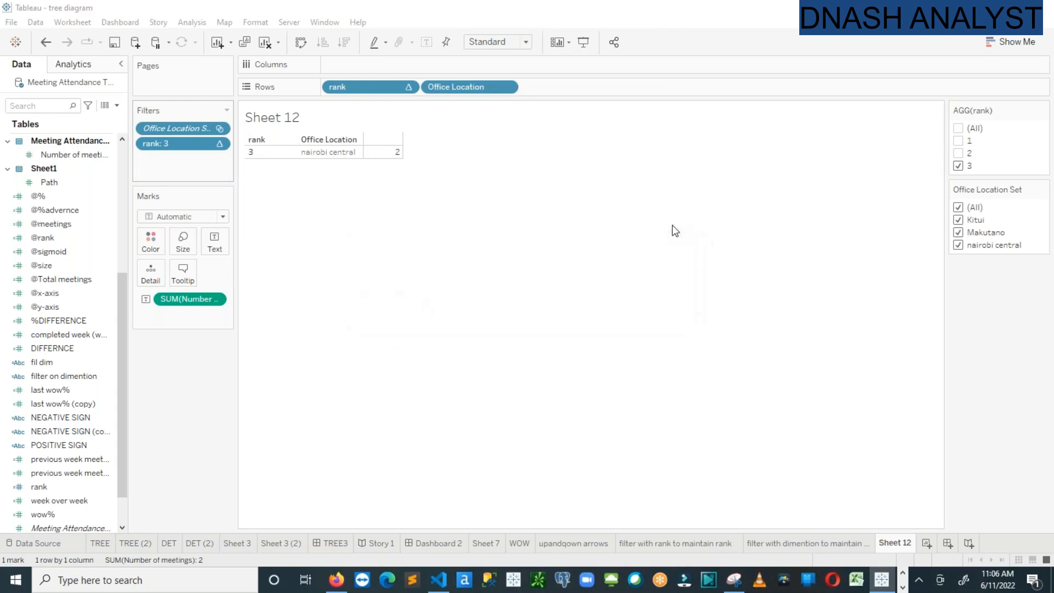
pyautogui.click(672, 226)
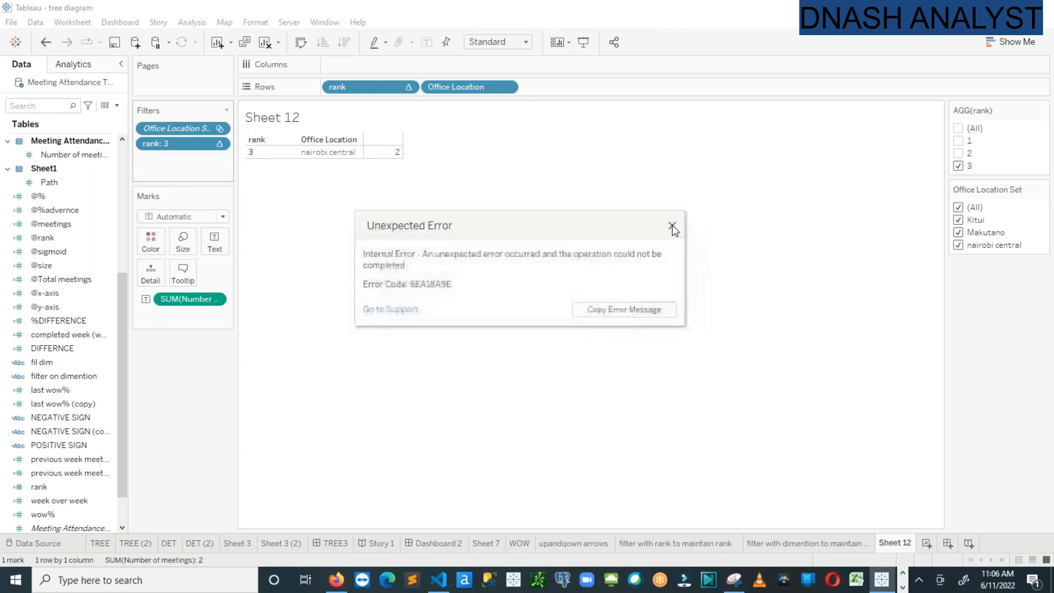
pyautogui.click(672, 226)
pyautogui.click(672, 225)
pyautogui.click(672, 226)
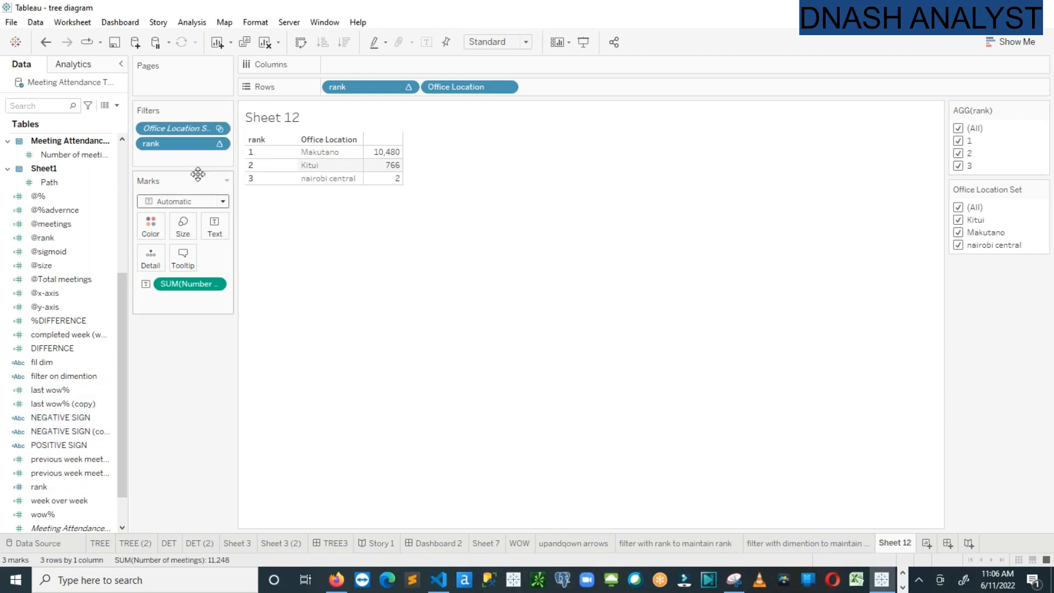
# Remove the rank and Office Location Set filters from Sheet 12.
pyautogui.moveTo(177, 144); pyautogui.dragTo(83, 209)
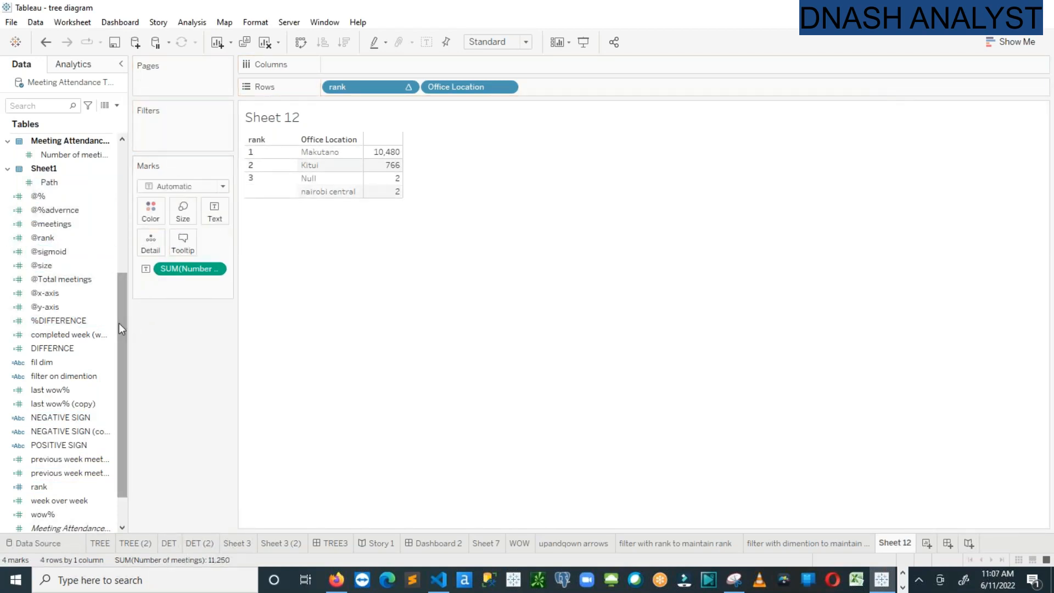
# Try filtering by filter on dimention alone, computing it using Office Location and selecting the first listed value.
pyautogui.scroll(-2, 119, 327)
pyautogui.moveTo(79, 340); pyautogui.dragTo(138, 125)
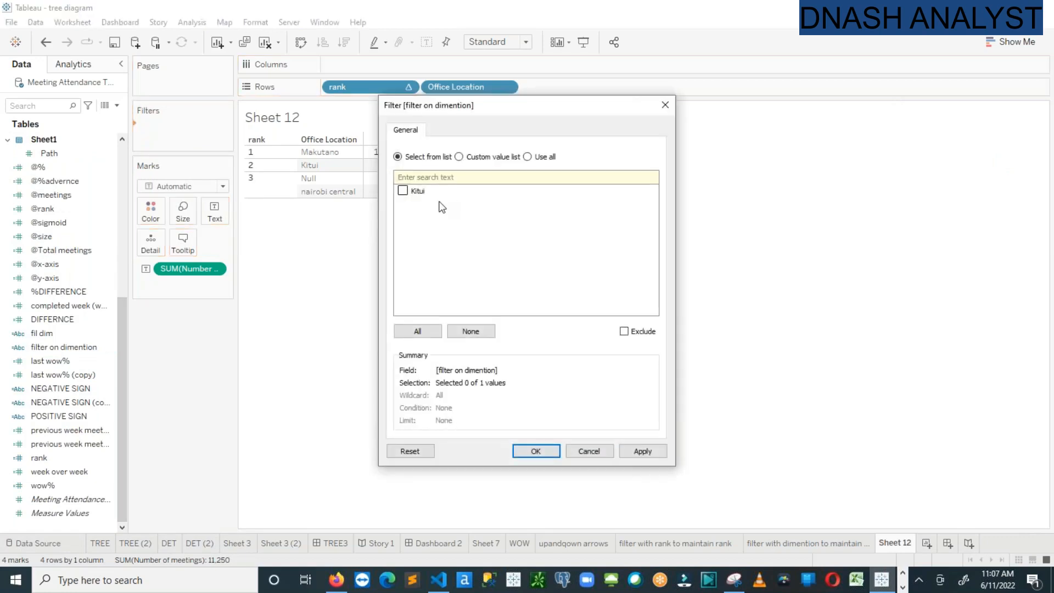
pyautogui.click(550, 454)
pyautogui.click(219, 129)
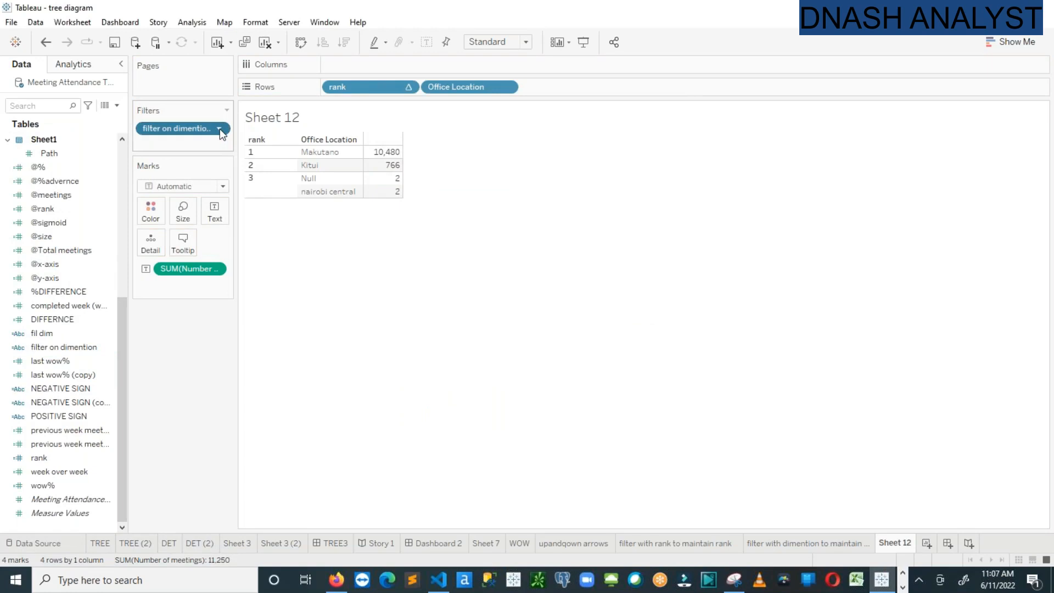
pyautogui.moveTo(228, 200)
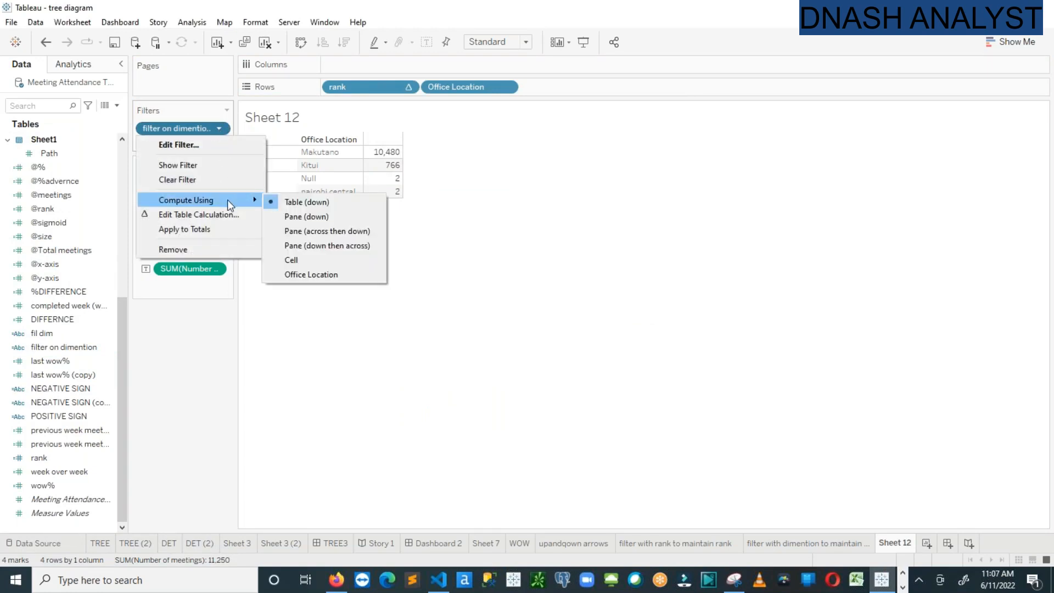
pyautogui.click(312, 274)
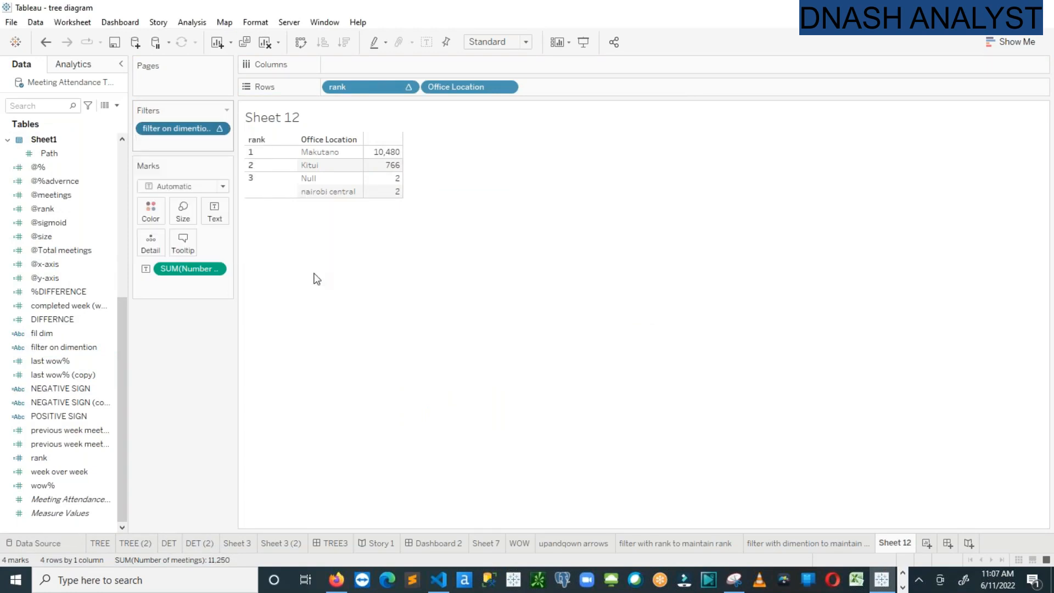
pyautogui.click(405, 193)
pyautogui.click(590, 450)
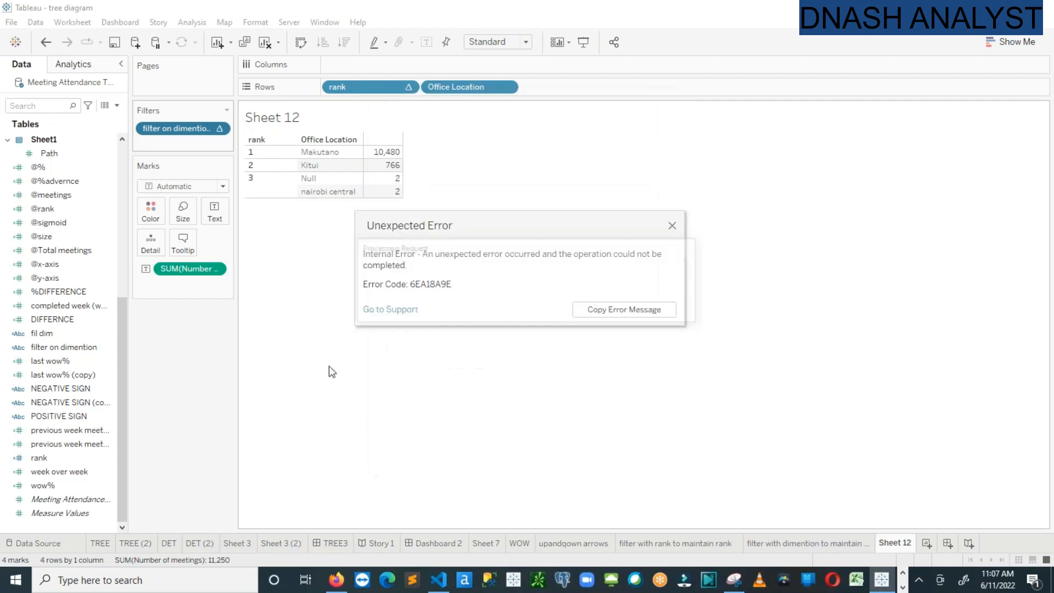
# Dismiss the repeated error messages and remove the filter on dimention field from the filters.
pyautogui.click(672, 226)
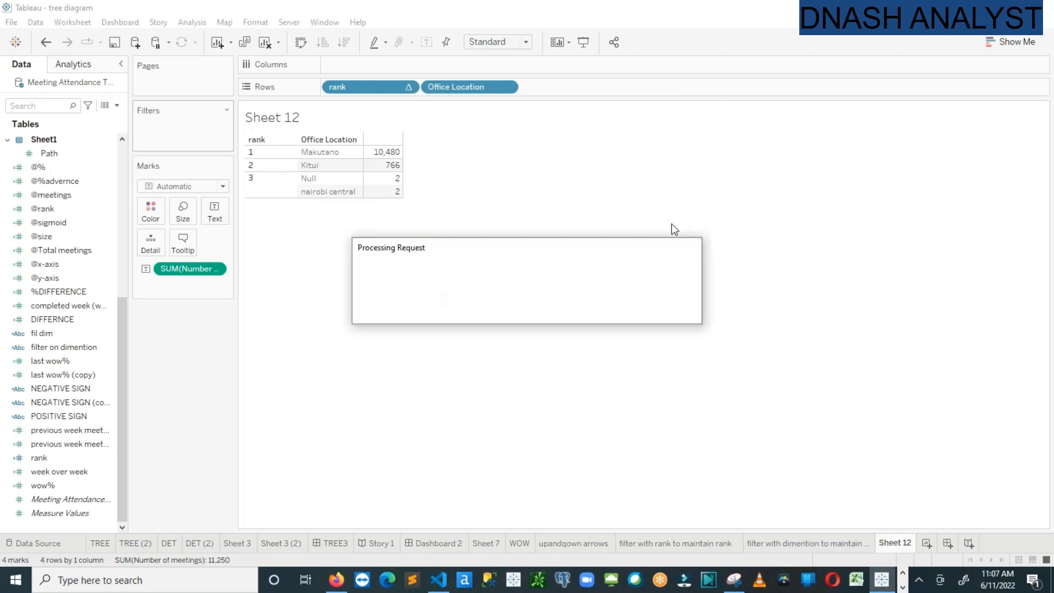
pyautogui.click(672, 225)
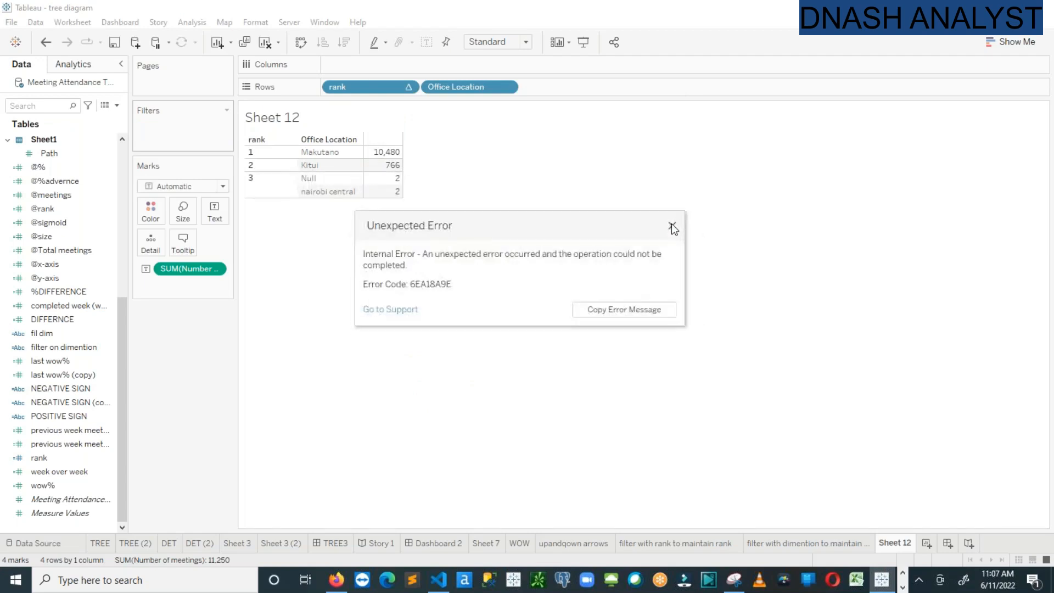
pyautogui.click(671, 225)
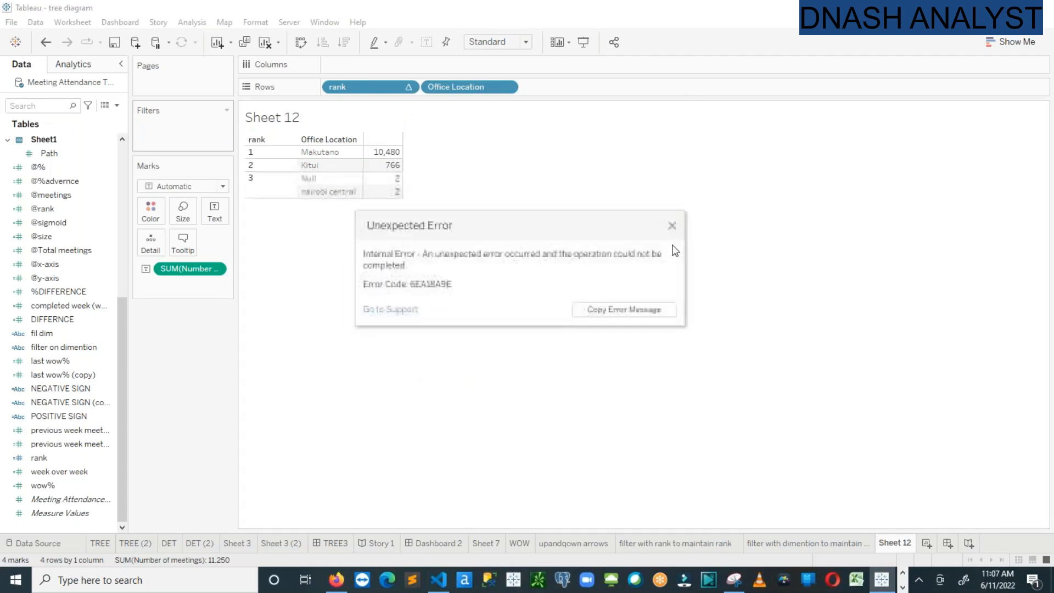
pyautogui.click(673, 225)
pyautogui.click(672, 225)
pyautogui.click(672, 225)
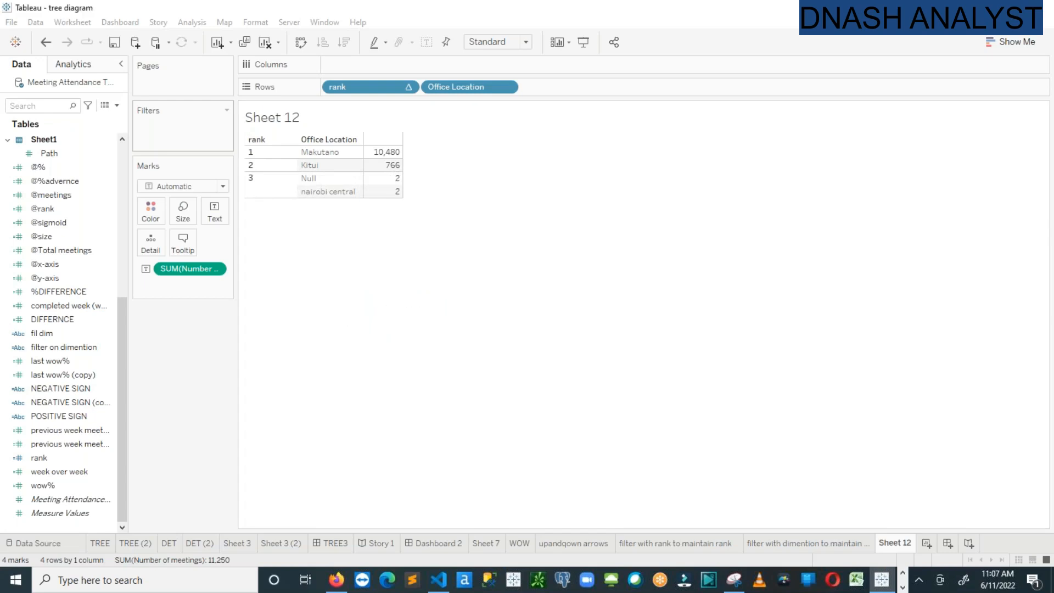
pyautogui.click(672, 226)
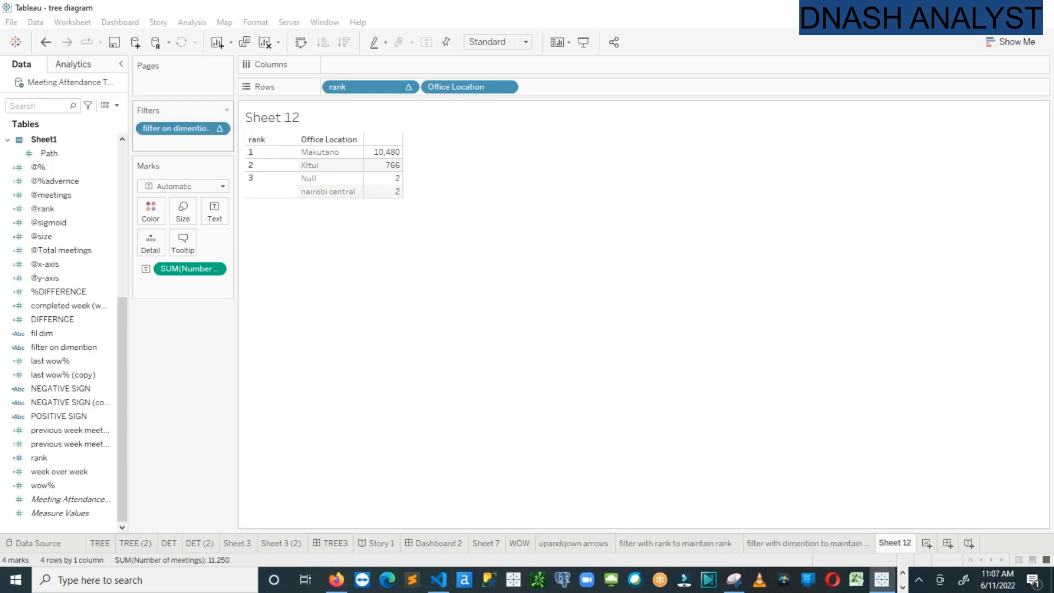
pyautogui.moveTo(171, 127); pyautogui.dragTo(49, 456)
# Add the fil dim field as a filter with Kitui selected and compute its table calculation using Cell.
pyautogui.moveTo(52, 335); pyautogui.dragTo(165, 132)
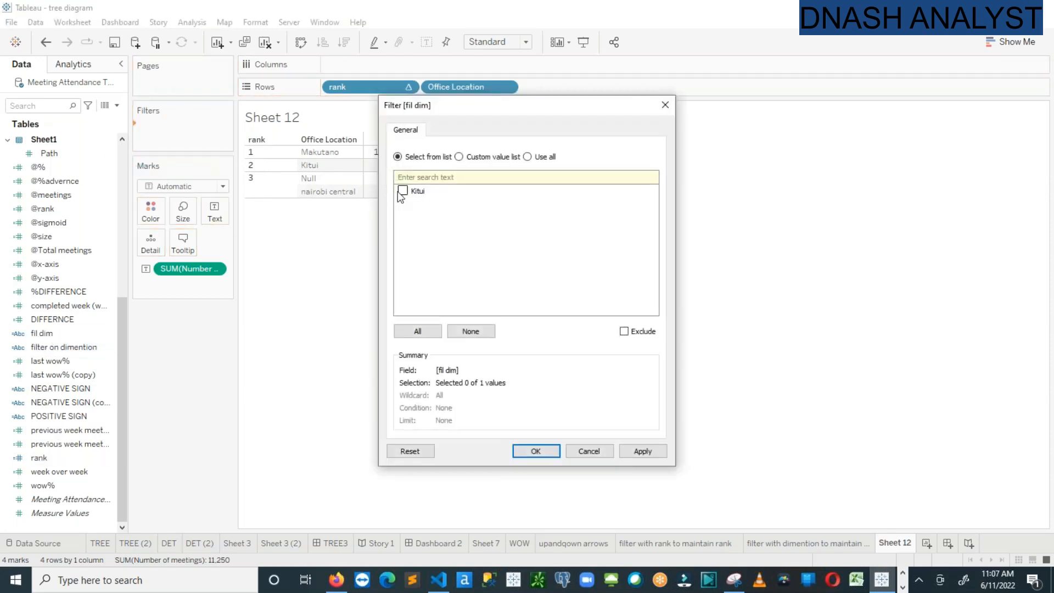
pyautogui.click(536, 452)
pyautogui.click(220, 129)
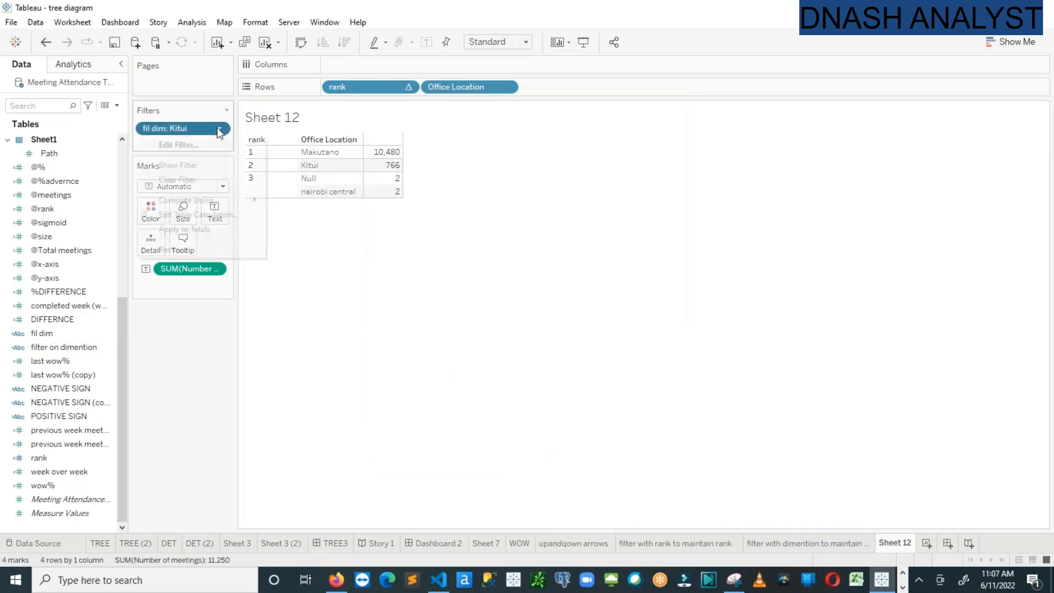
pyautogui.moveTo(239, 199)
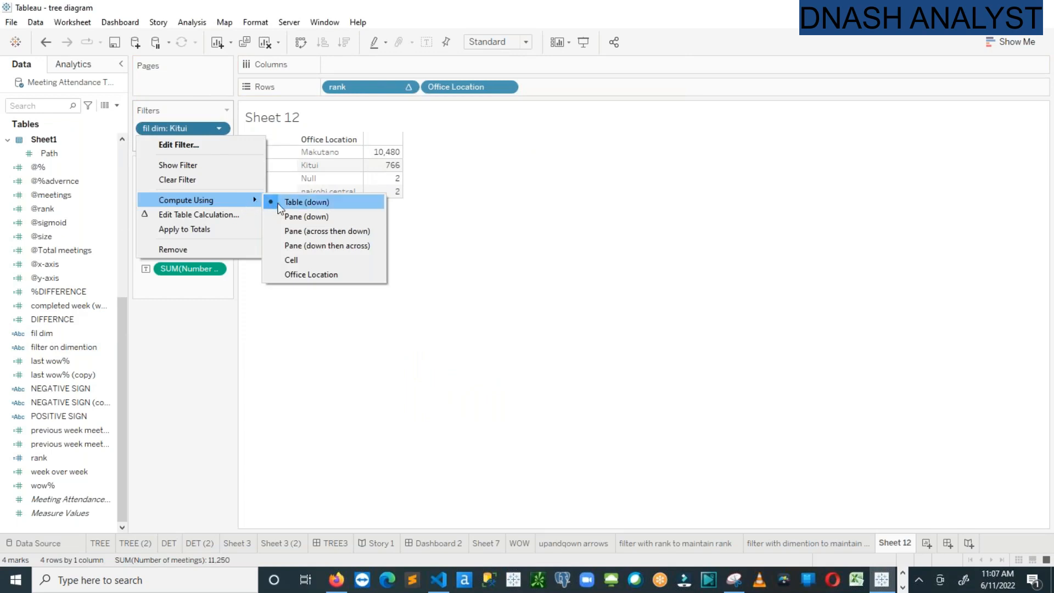
pyautogui.click(295, 258)
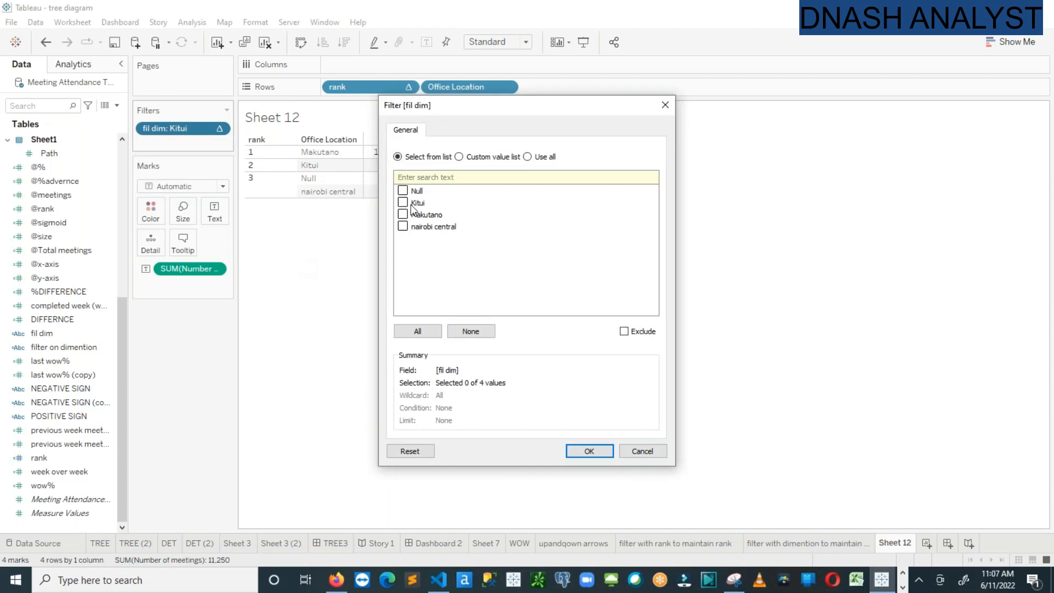
# Close the fil dim value selection without choosing any location and dismiss the repeated error messages.
pyautogui.click(665, 105)
pyautogui.click(675, 227)
pyautogui.click(676, 227)
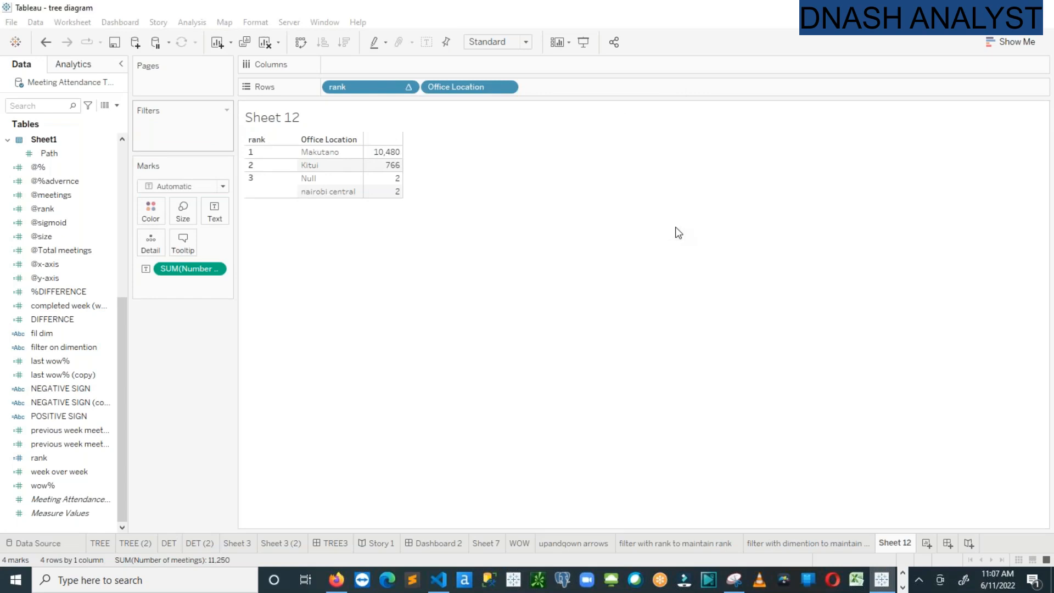
pyautogui.click(675, 227)
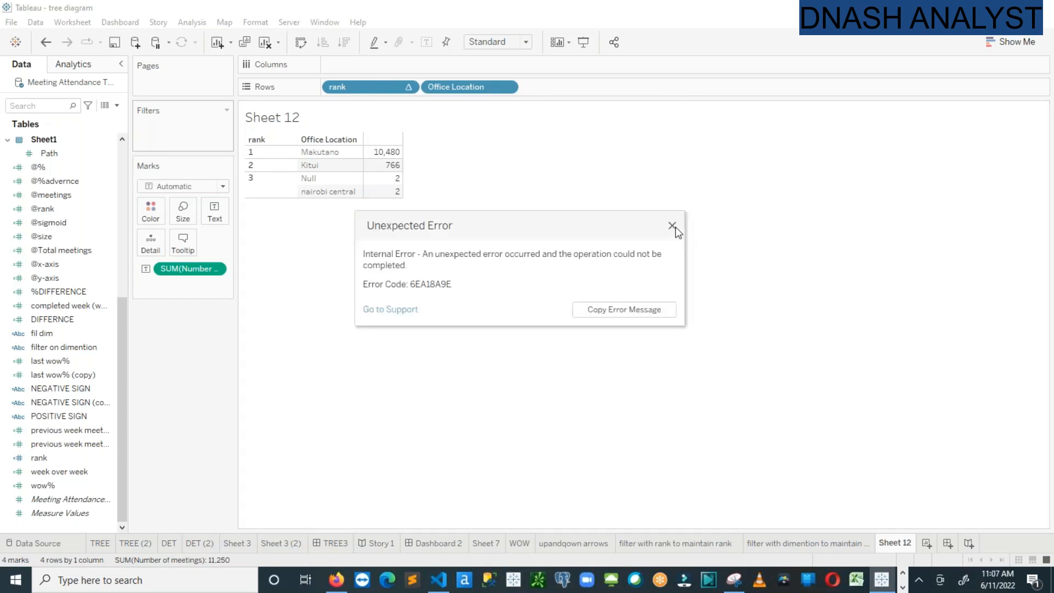
pyautogui.click(676, 227)
pyautogui.click(676, 228)
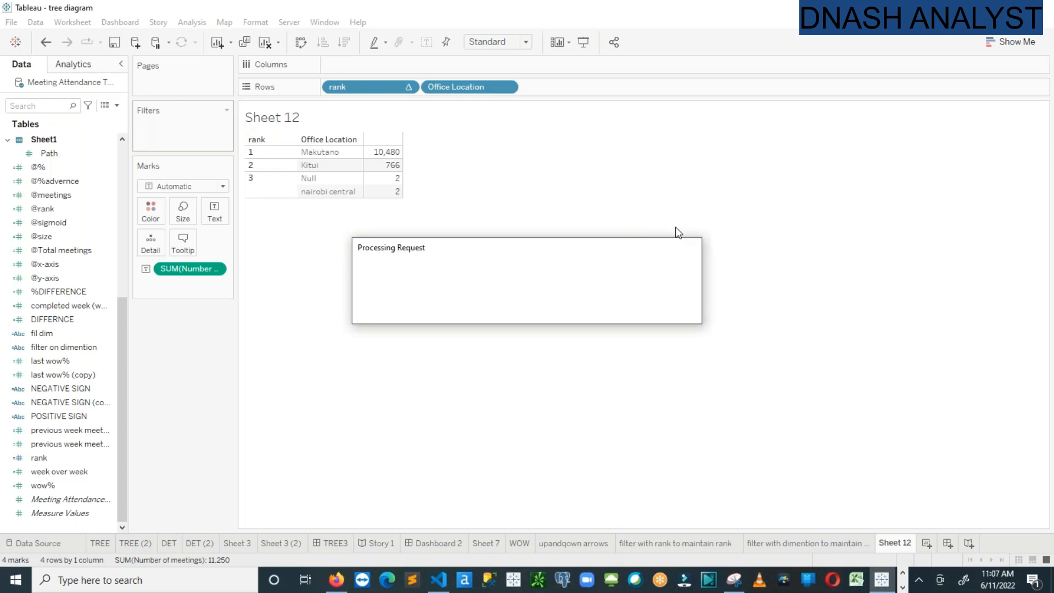
pyautogui.click(675, 227)
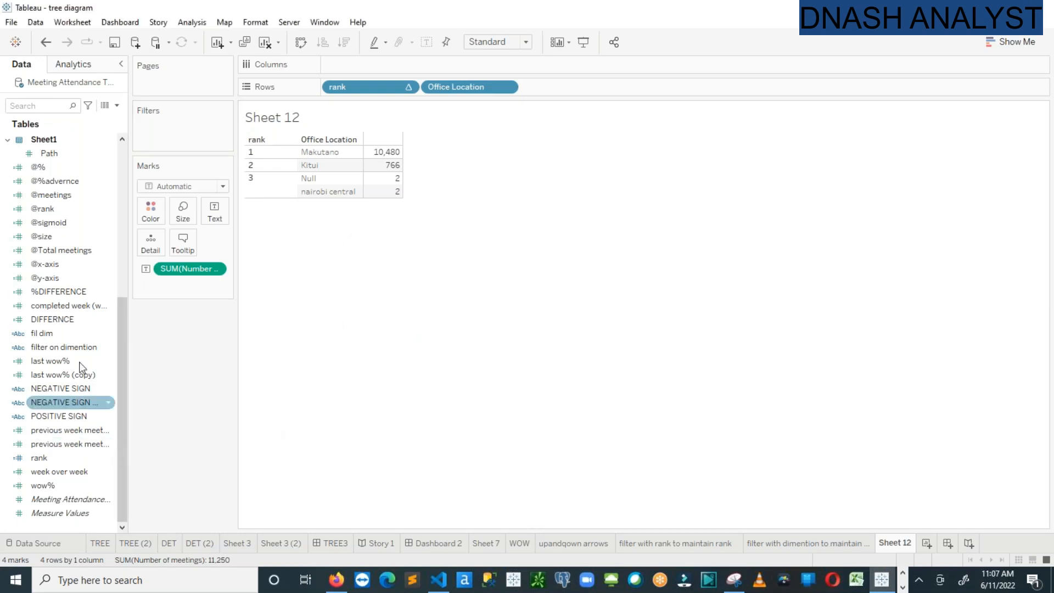
# Review the formula of the filter on dimention calculated field and close its calculation editor.
pyautogui.click(108, 349)
pyautogui.click(109, 348)
pyautogui.click(140, 137)
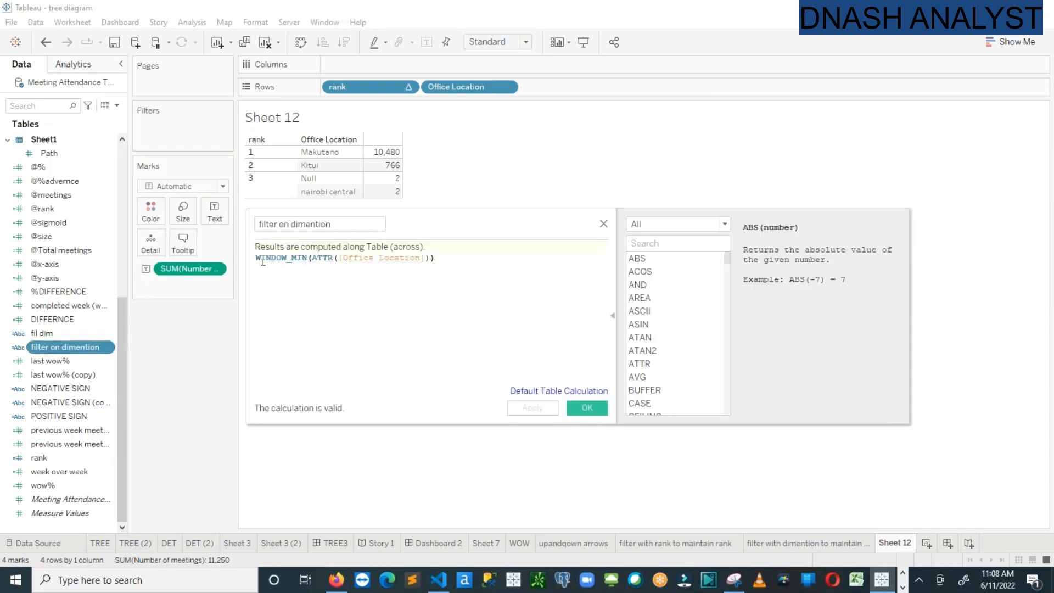
pyautogui.click(591, 410)
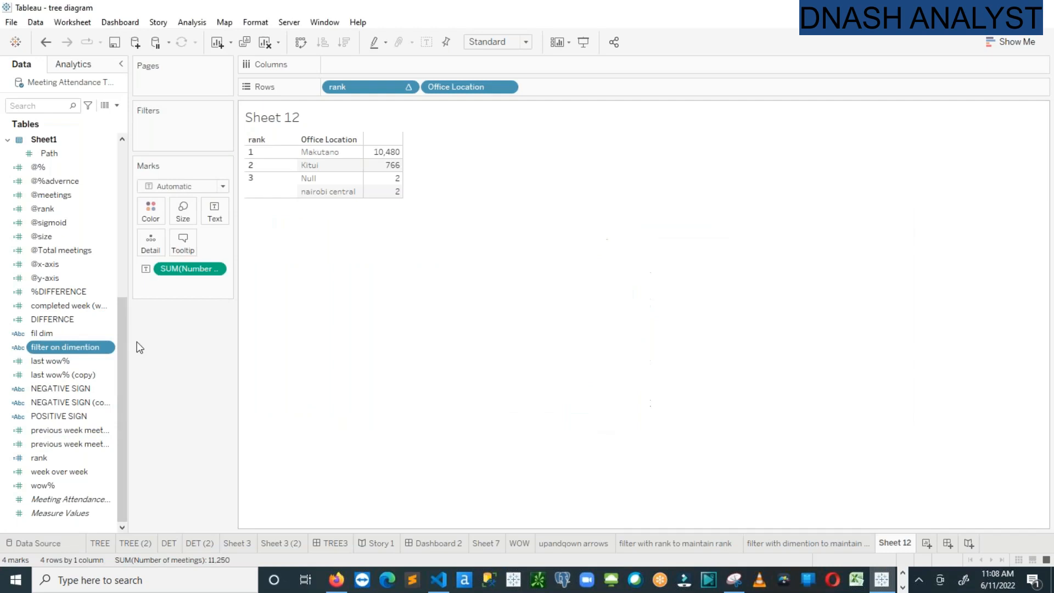
# Review the formula of the fil dim calculated field and close its calculation editor.
pyautogui.click(108, 333)
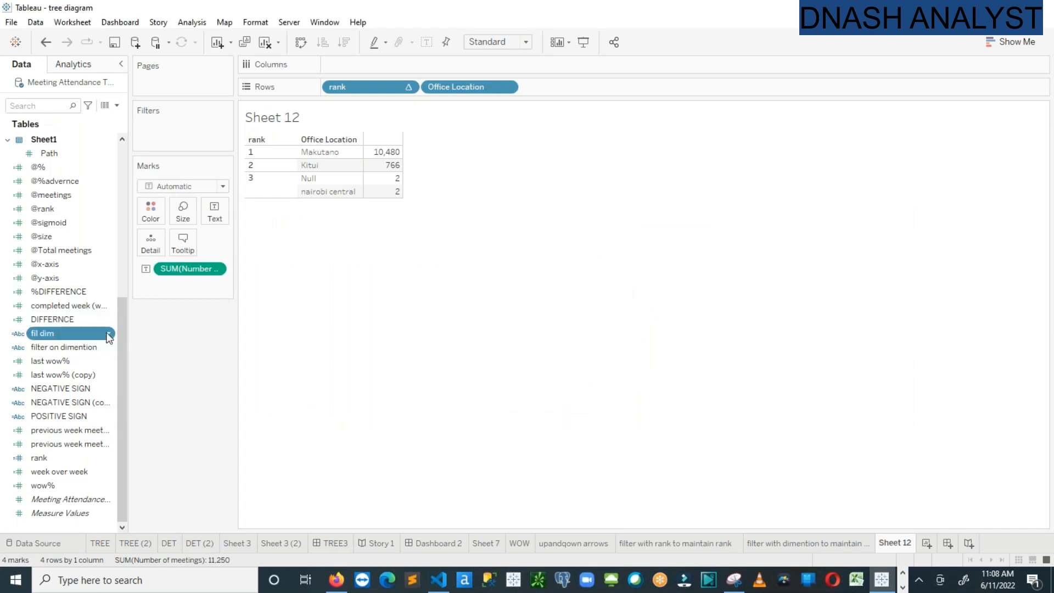
pyautogui.click(175, 124)
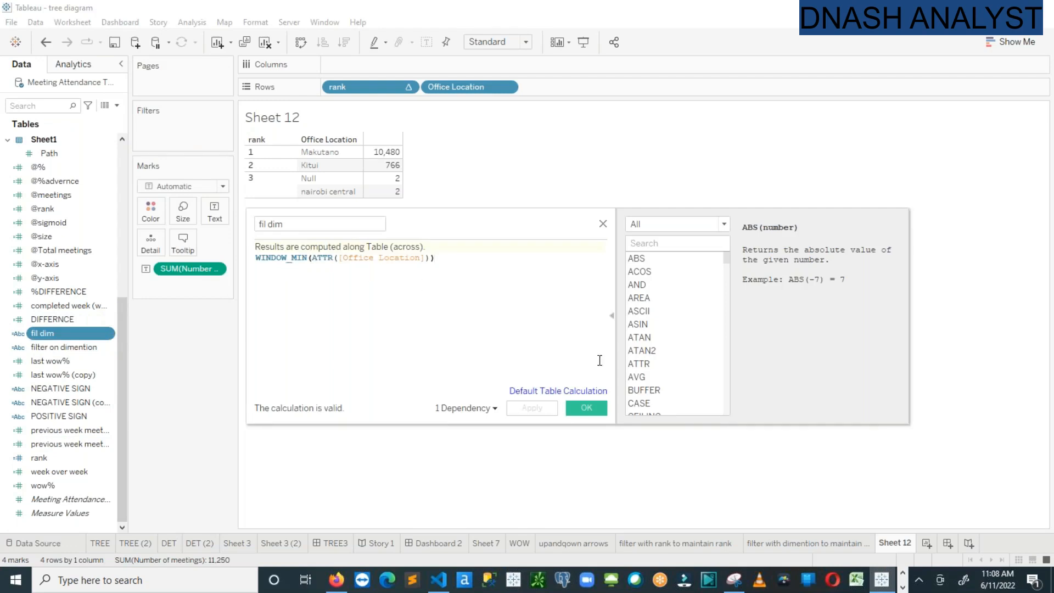
pyautogui.click(586, 407)
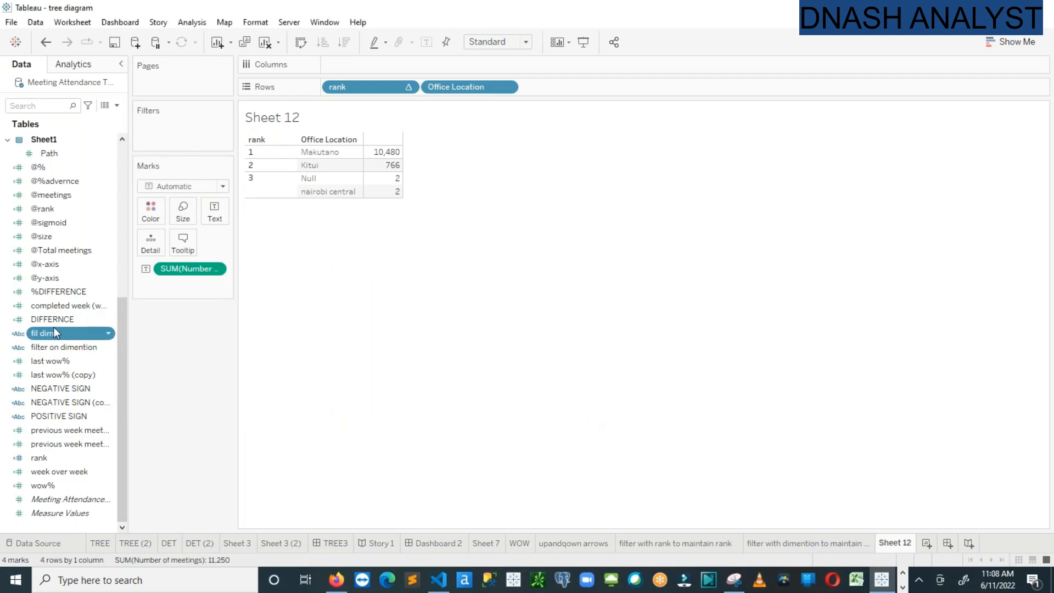
# Add the fil dim field to the filters with Kitui selected.
pyautogui.moveTo(53, 330); pyautogui.dragTo(150, 145)
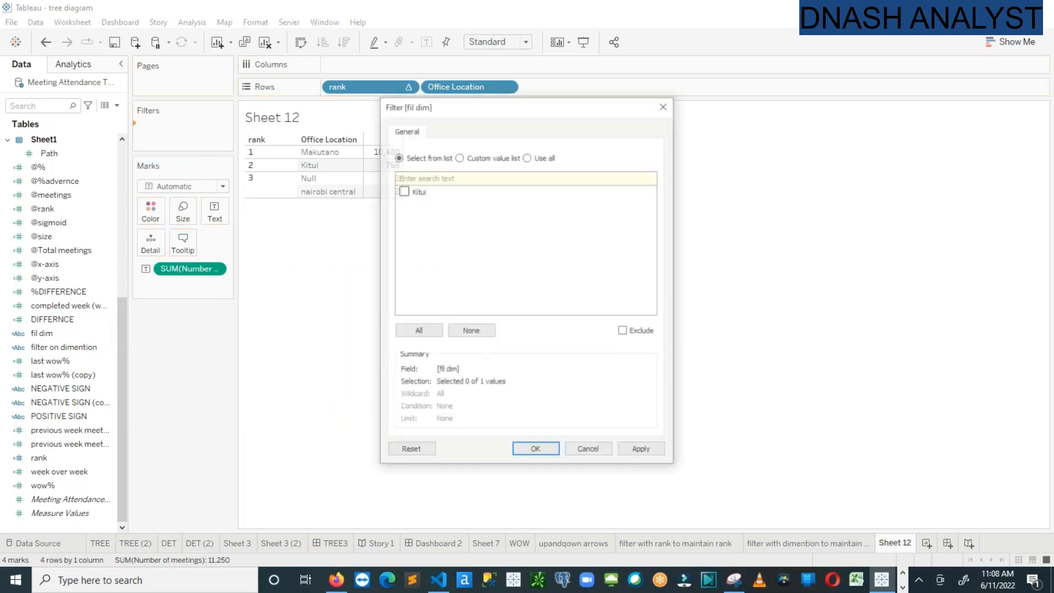
pyautogui.click(404, 192)
pyautogui.click(535, 449)
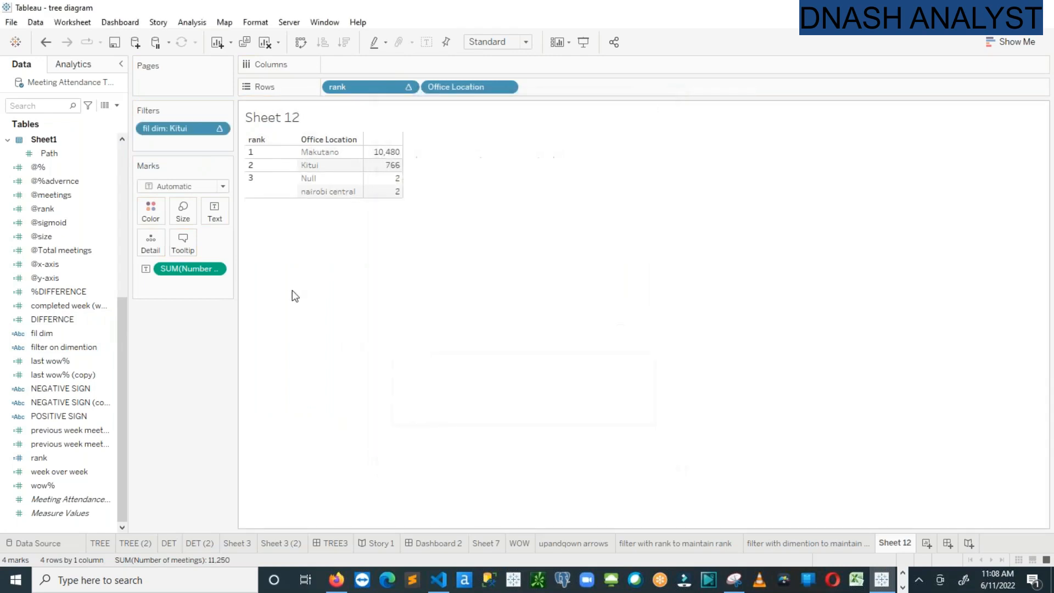
# Compute the fil dim filter's table calculation using Office Location and select Kitui in its value list.
pyautogui.click(219, 128)
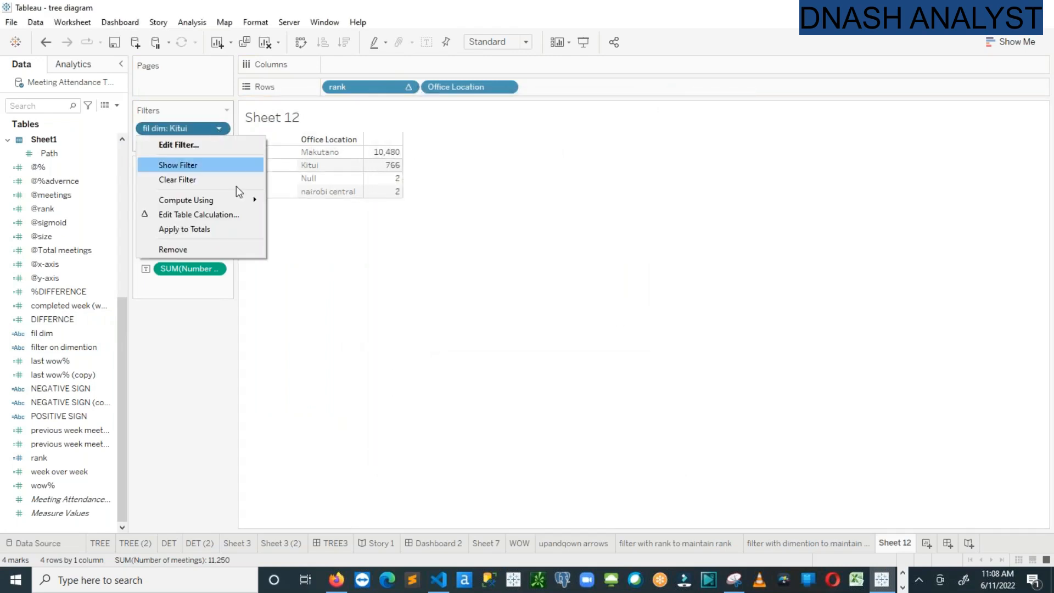
pyautogui.moveTo(238, 193)
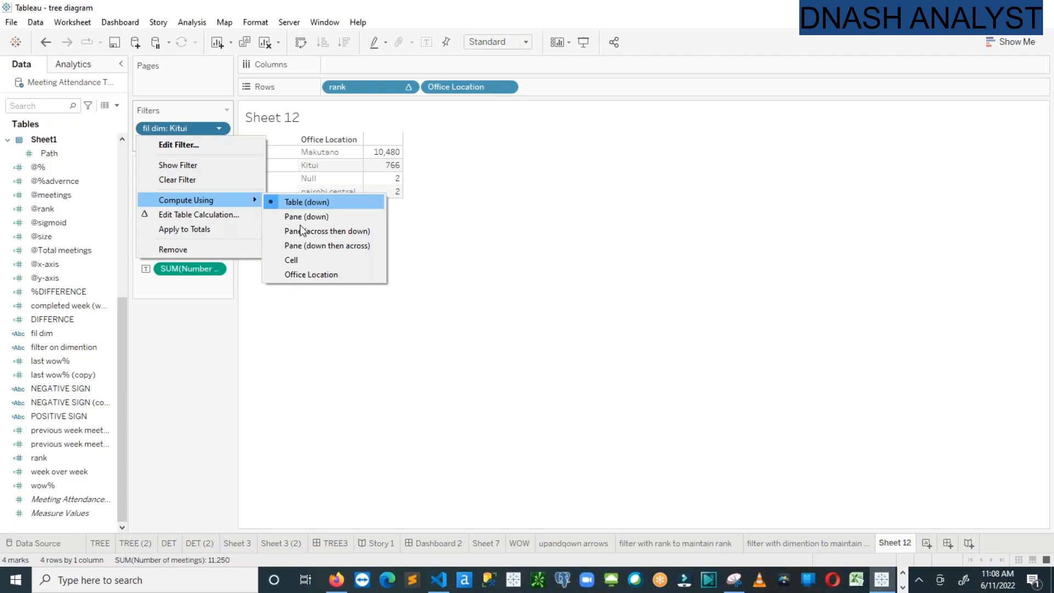
pyautogui.click(315, 273)
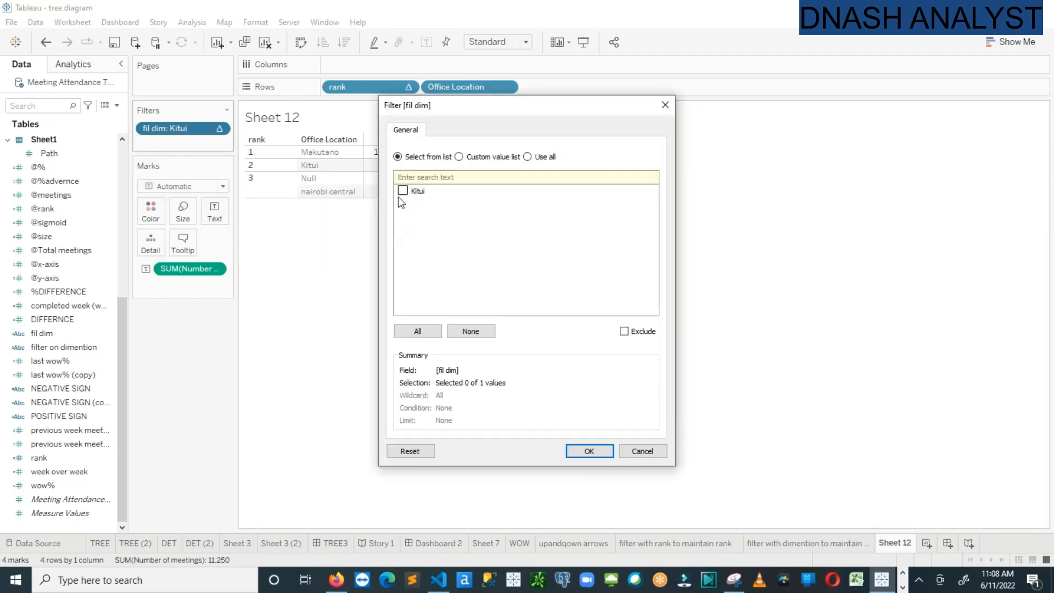
pyautogui.click(403, 191)
pyautogui.click(580, 456)
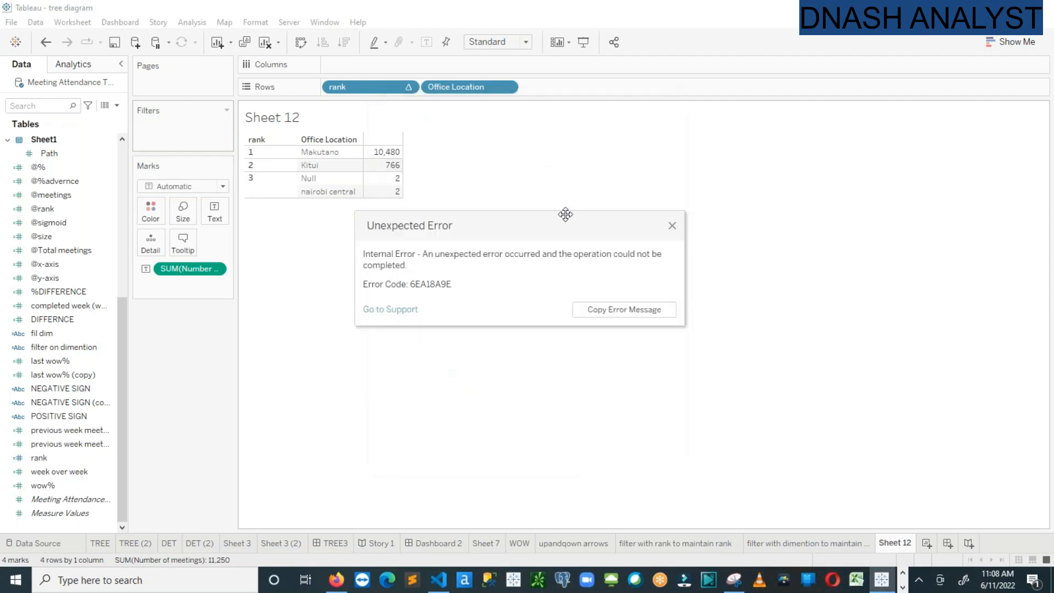
# Dismiss the repeated unexpected error messages.
pyautogui.moveTo(677, 226); pyautogui.dragTo(675, 226)
pyautogui.click(675, 226)
pyautogui.click(675, 227)
pyautogui.click(675, 227)
pyautogui.click(674, 226)
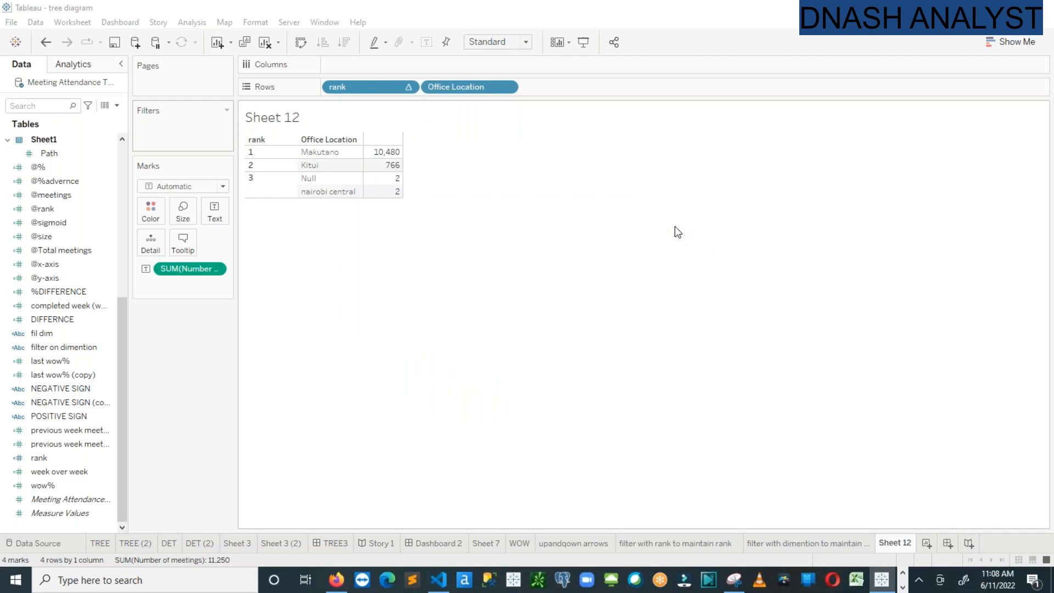
pyautogui.click(674, 226)
pyautogui.click(674, 226)
pyautogui.click(674, 226)
pyautogui.click(675, 226)
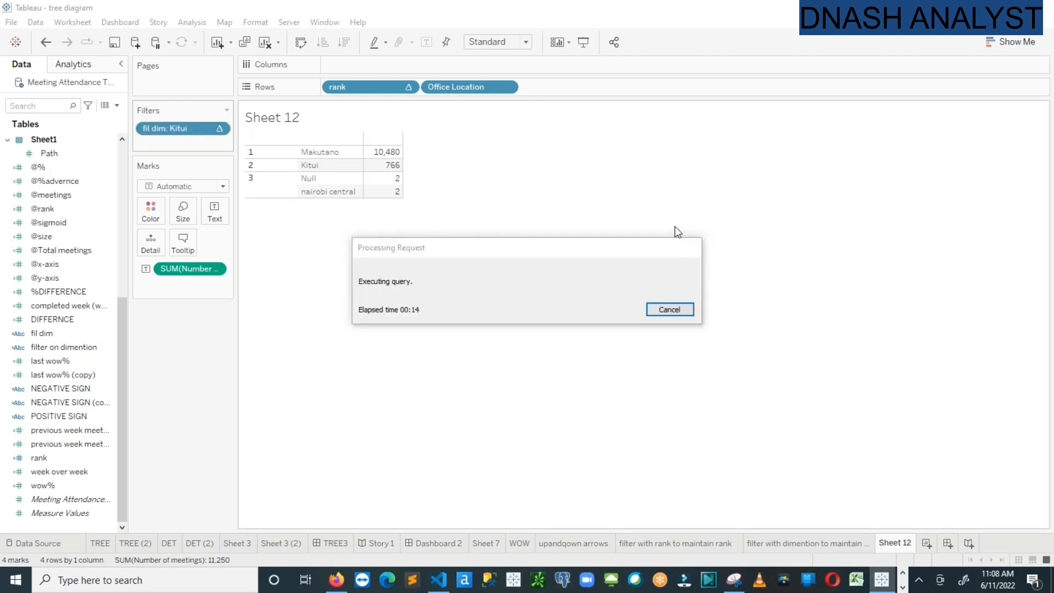
# Compute the fil dim filter's table calculation using Cell and select Kitui, Makutano and nairobi central as its values.
pyautogui.click(219, 128)
pyautogui.moveTo(222, 205)
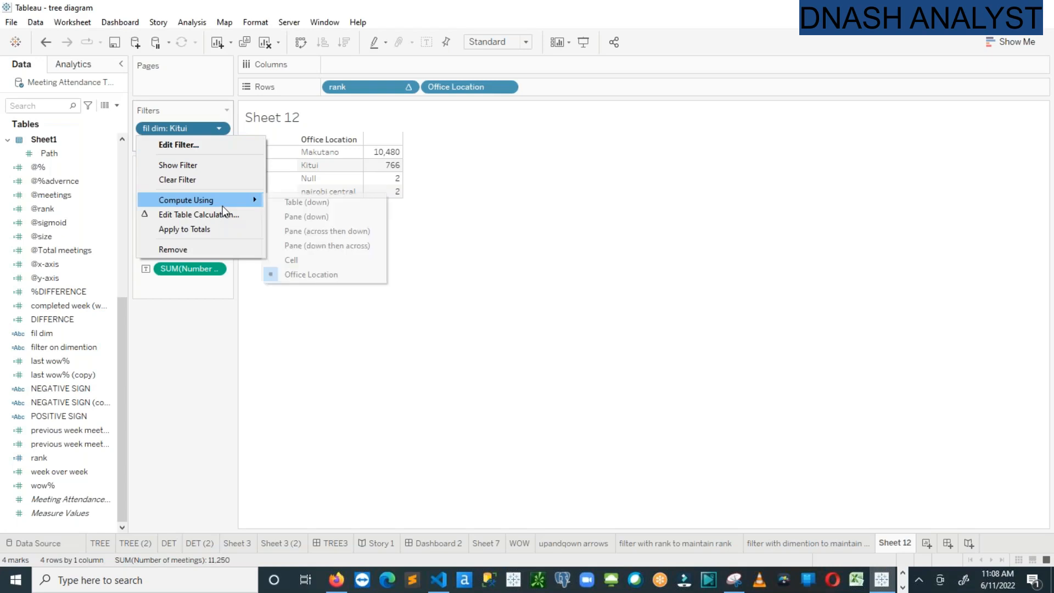
pyautogui.click(302, 260)
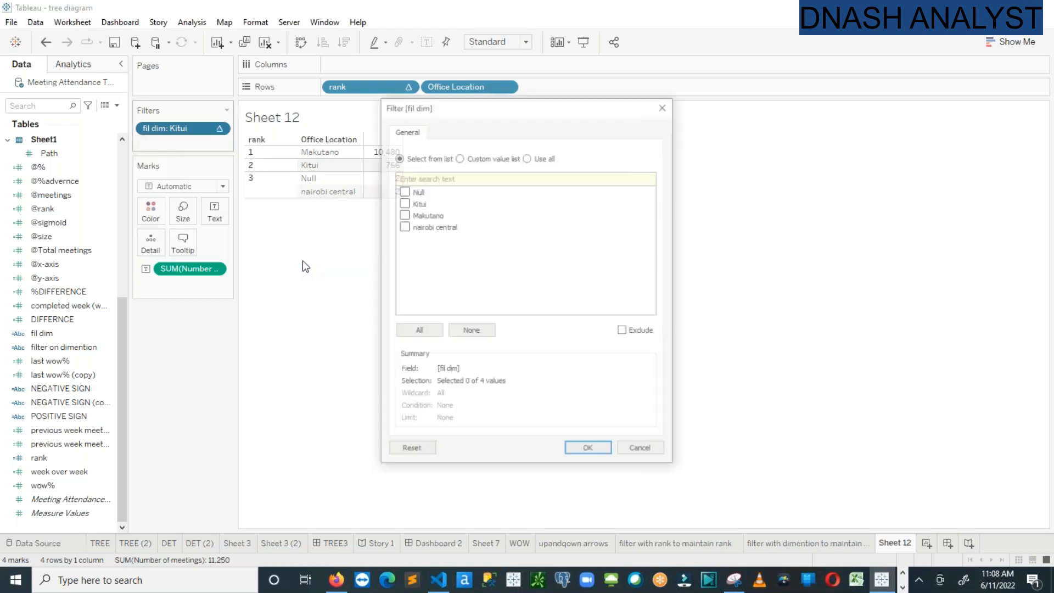
pyautogui.click(404, 215)
pyautogui.click(404, 227)
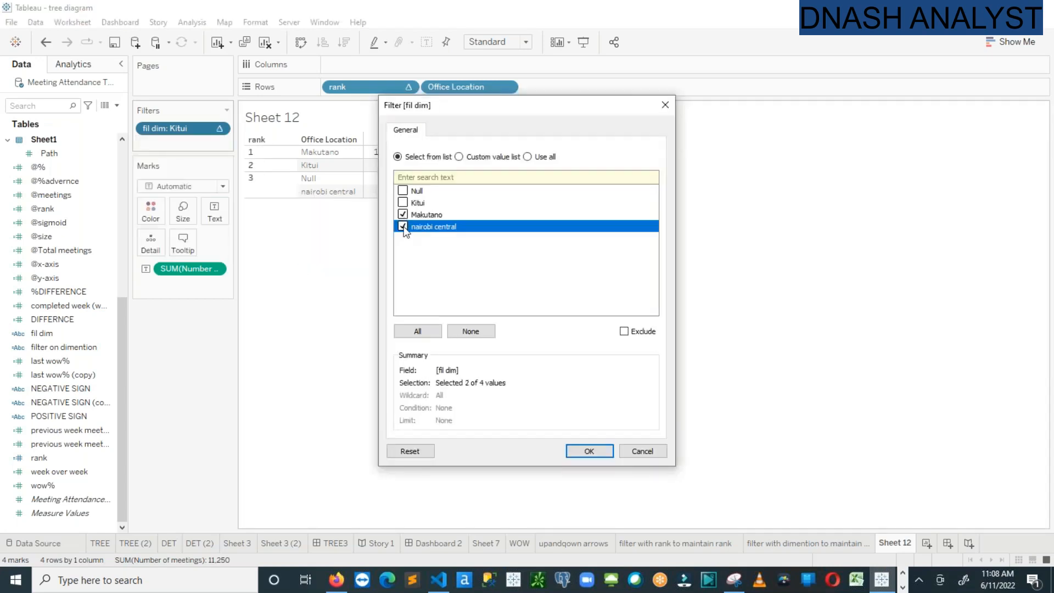
pyautogui.click(588, 449)
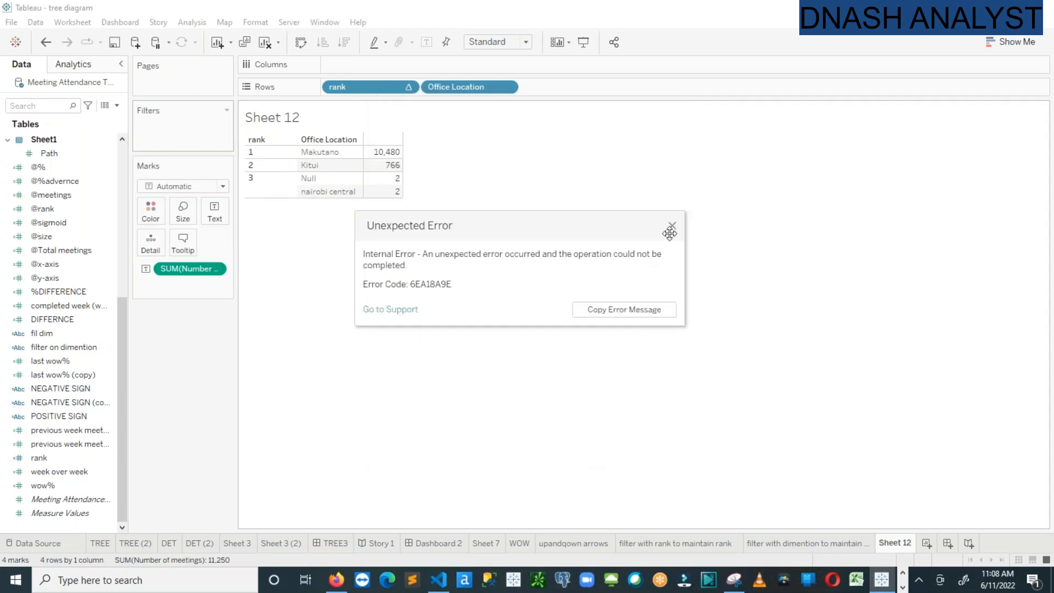
# Close every error message raised while the fil dim filter is applied.
pyautogui.click(673, 226)
pyautogui.click(672, 226)
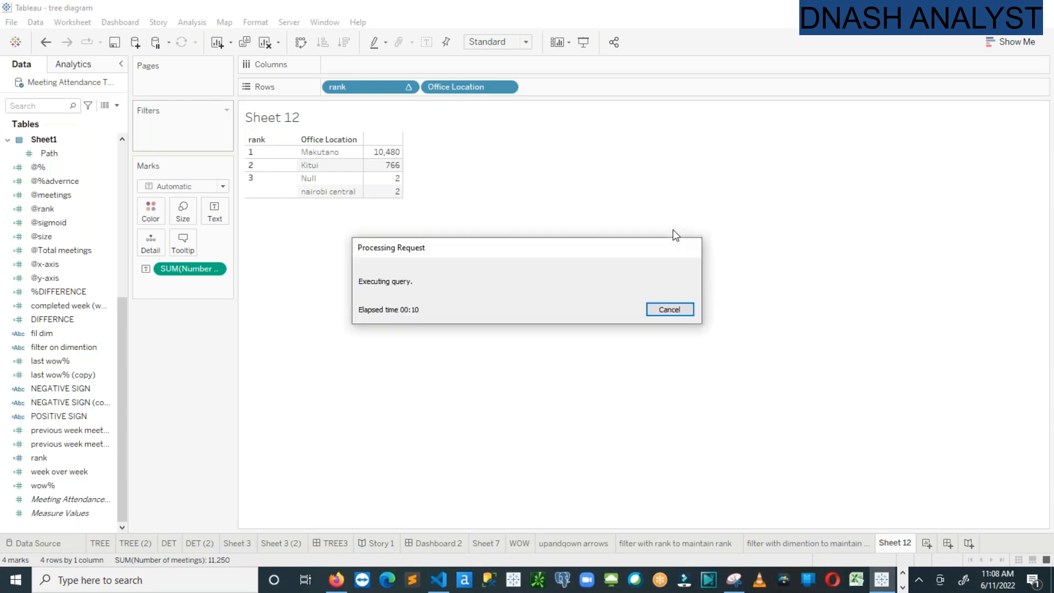
pyautogui.click(673, 228)
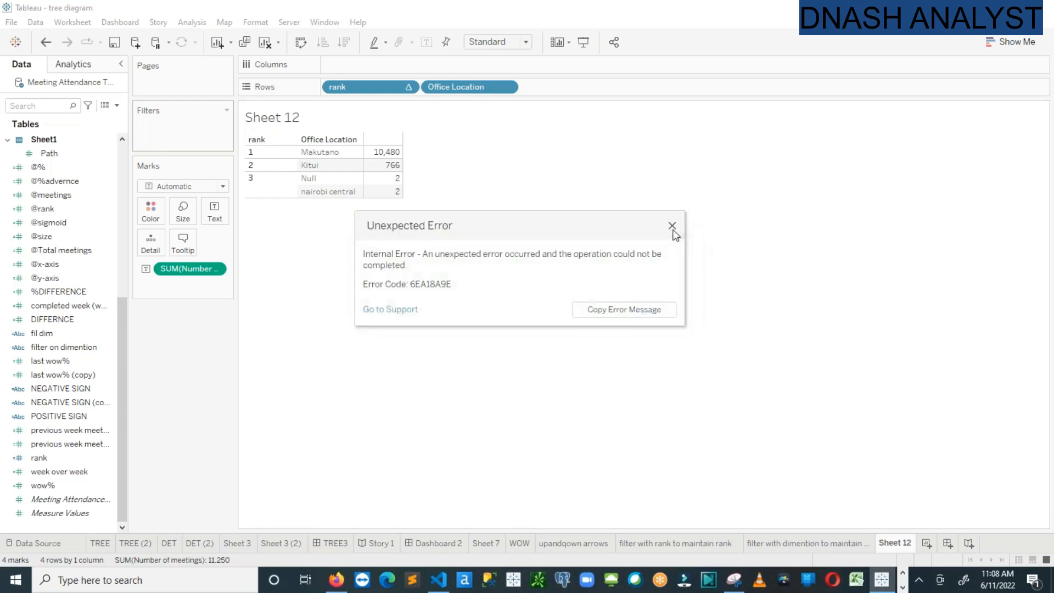
pyautogui.click(672, 228)
pyautogui.click(672, 227)
pyautogui.click(672, 227)
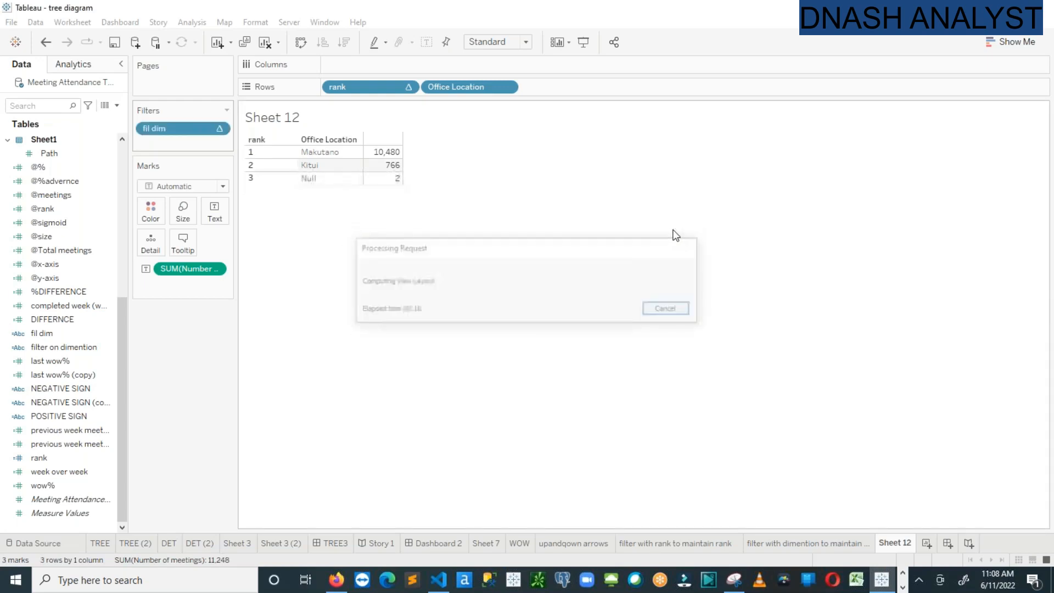
# Show the fil dim filter control and narrow the selection first to Makutano alone and finally to nairobi central alone.
pyautogui.click(219, 129)
pyautogui.click(204, 165)
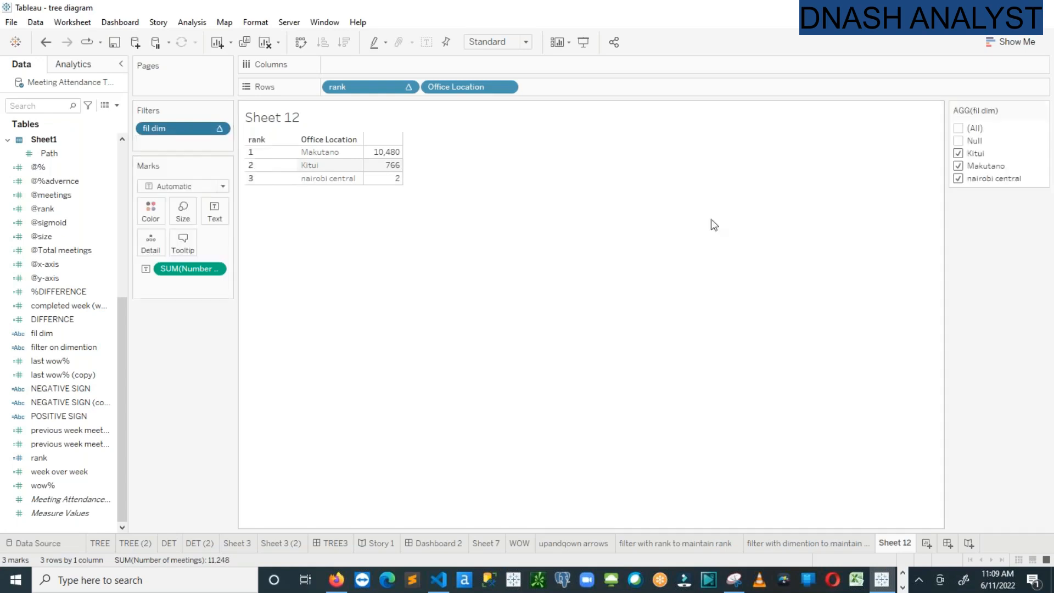
pyautogui.click(959, 154)
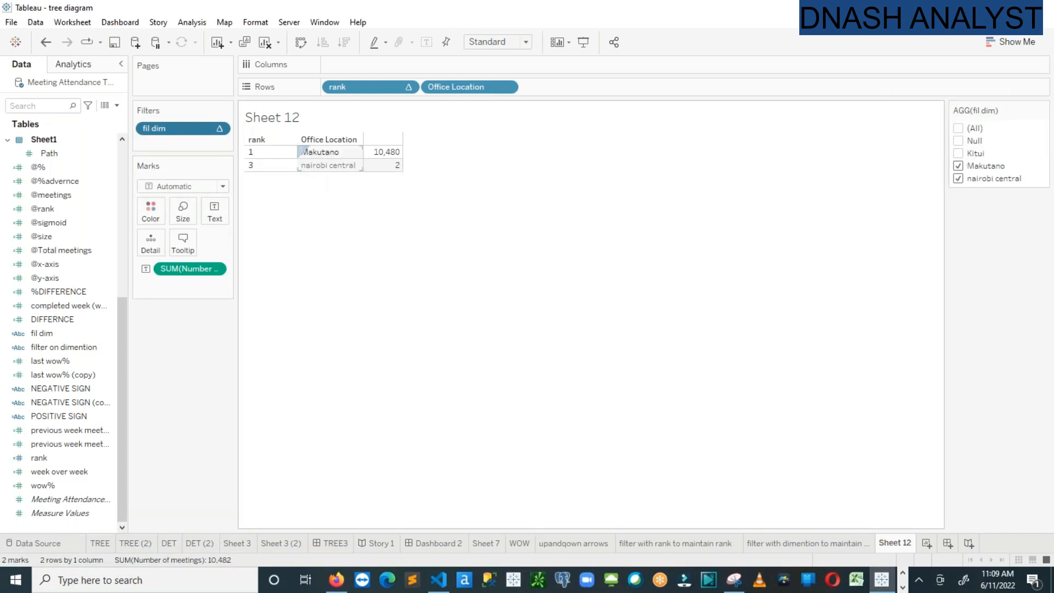
pyautogui.click(959, 179)
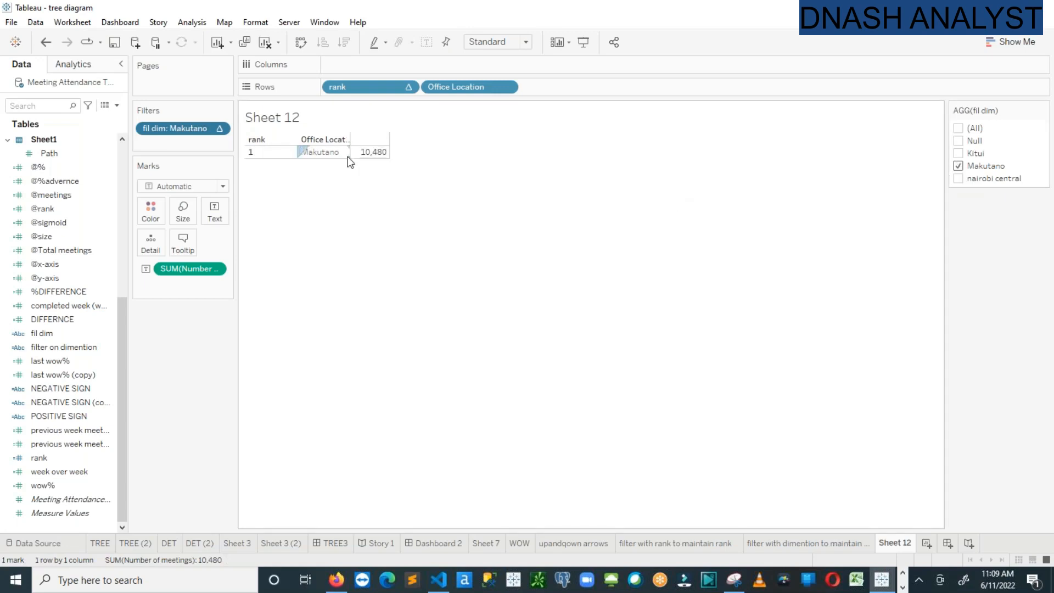
pyautogui.click(958, 167)
pyautogui.click(958, 178)
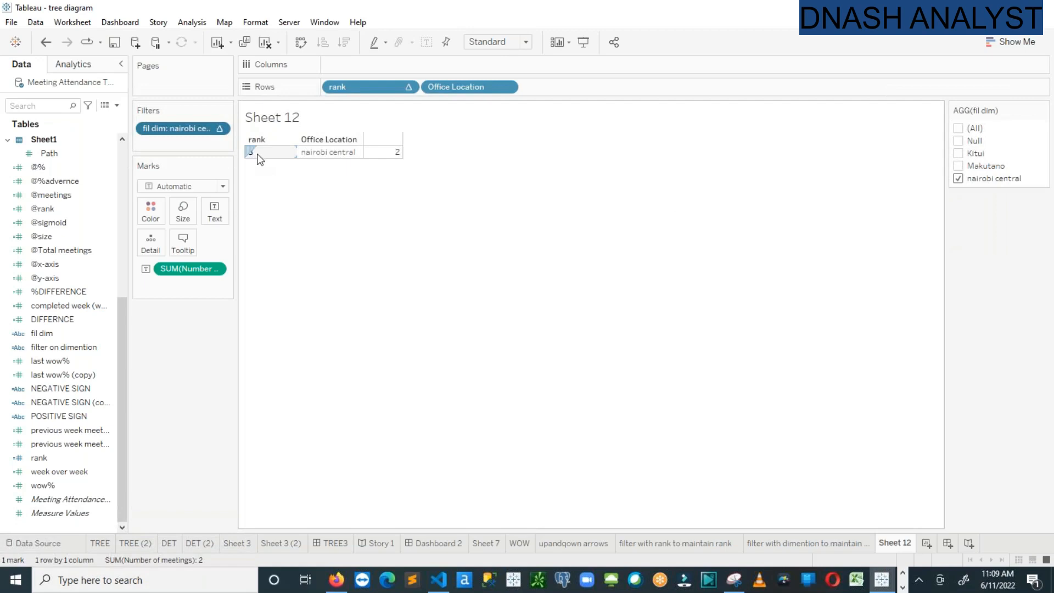
# Hide the field labels for rows and the Office Location header in the table.
pyautogui.rightClick(342, 144)
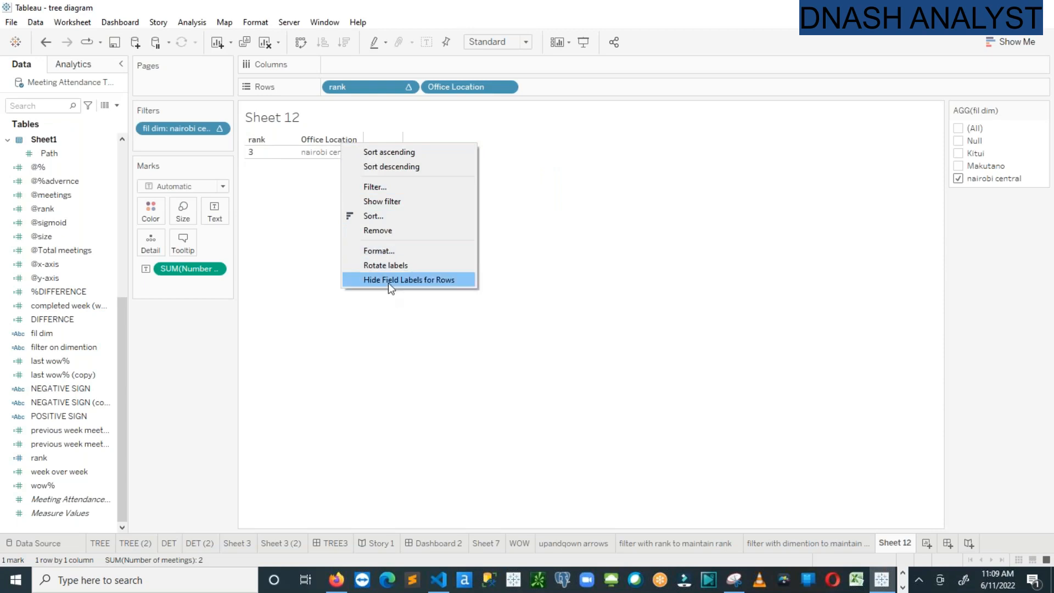
pyautogui.click(388, 282)
pyautogui.rightClick(342, 138)
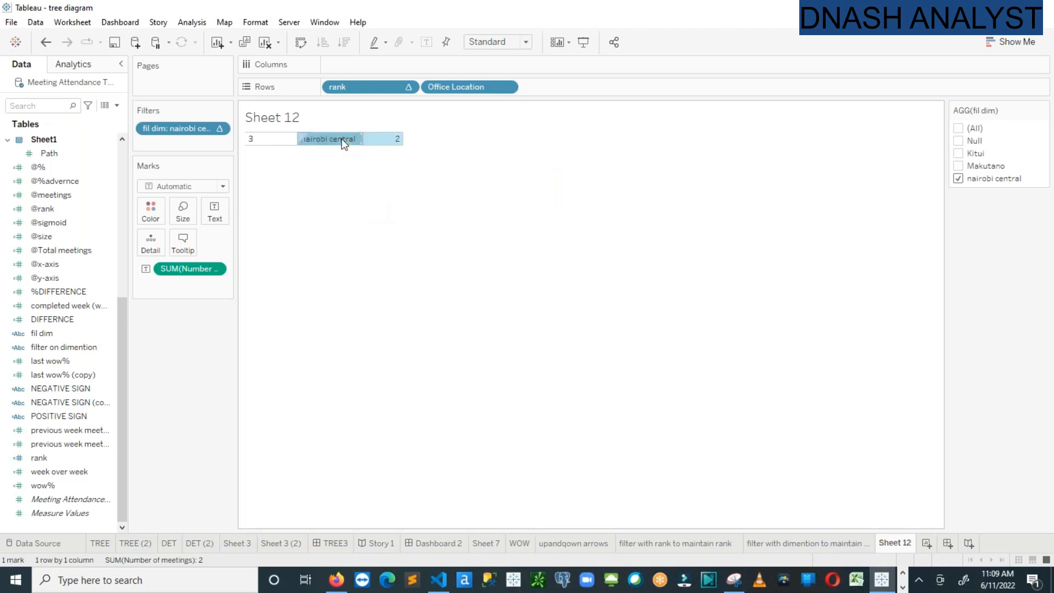
pyautogui.click(384, 226)
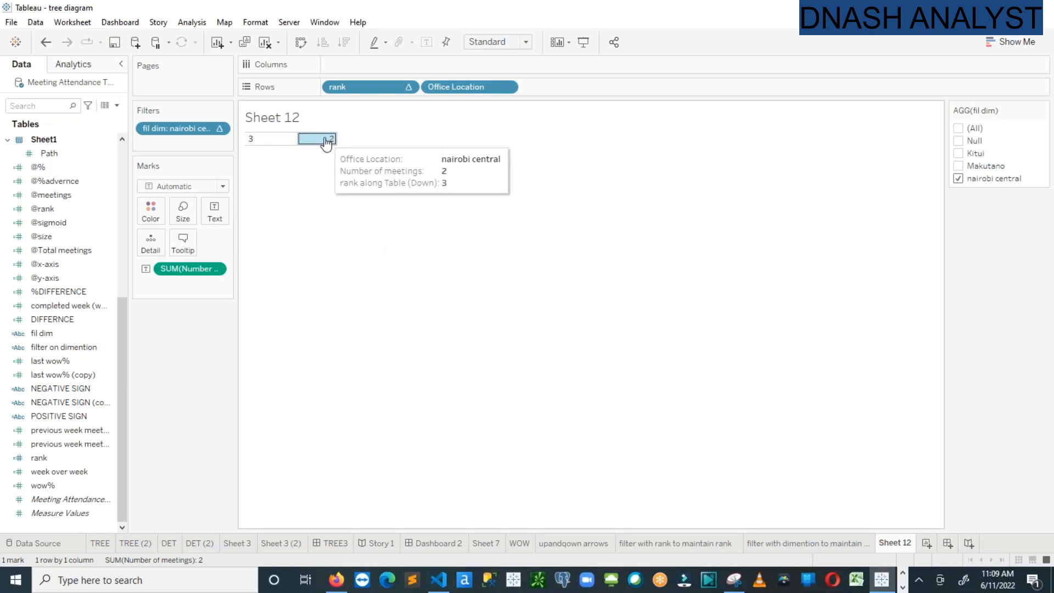
# Try excluding the nairobi central mark from the view and undo the exclusion.
pyautogui.rightClick(326, 144)
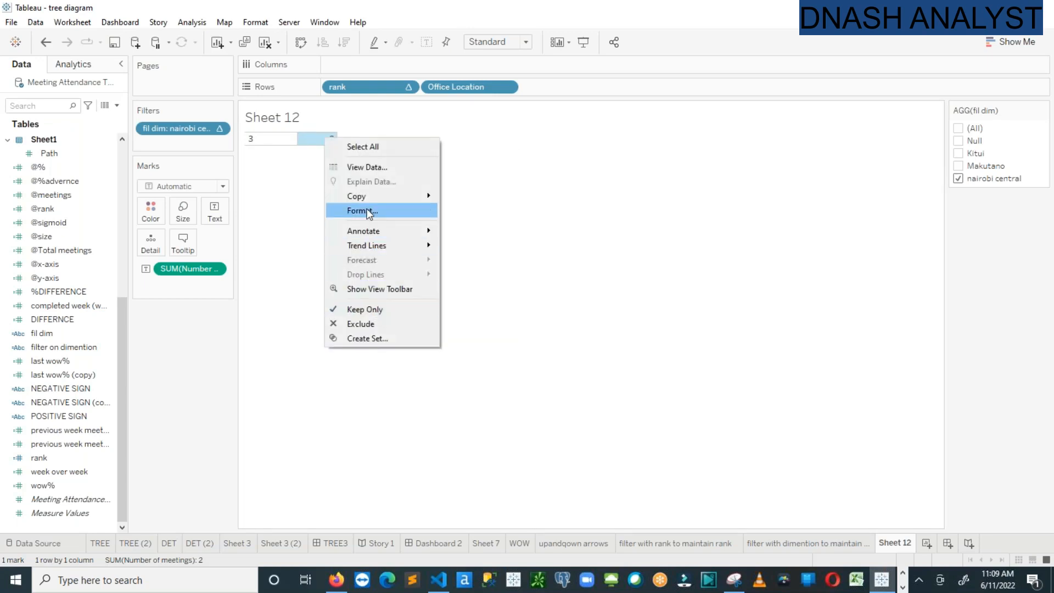
pyautogui.click(364, 324)
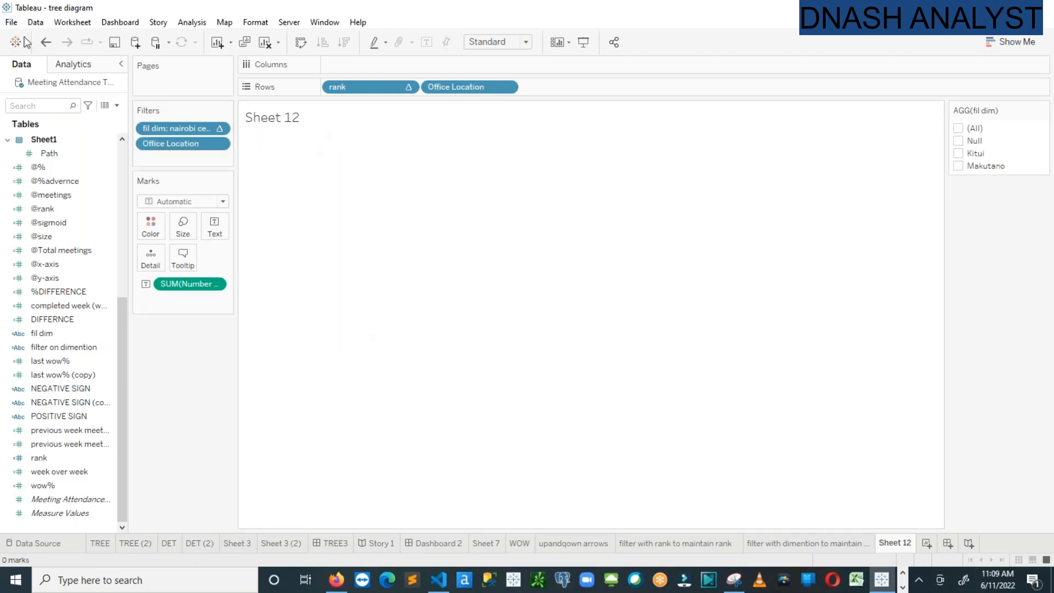
pyautogui.click(45, 42)
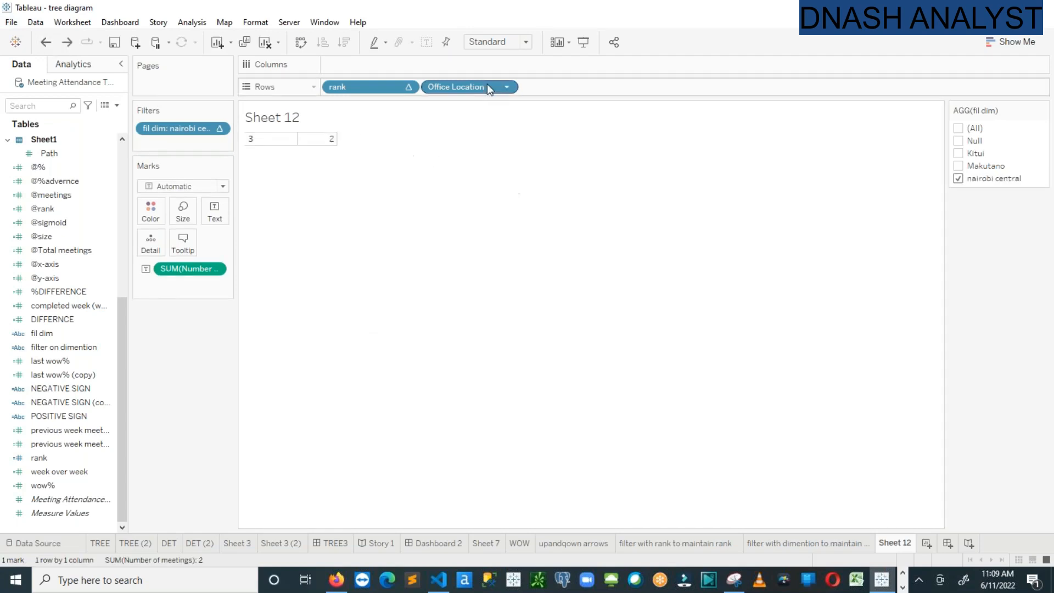
pyautogui.rightClick(320, 144)
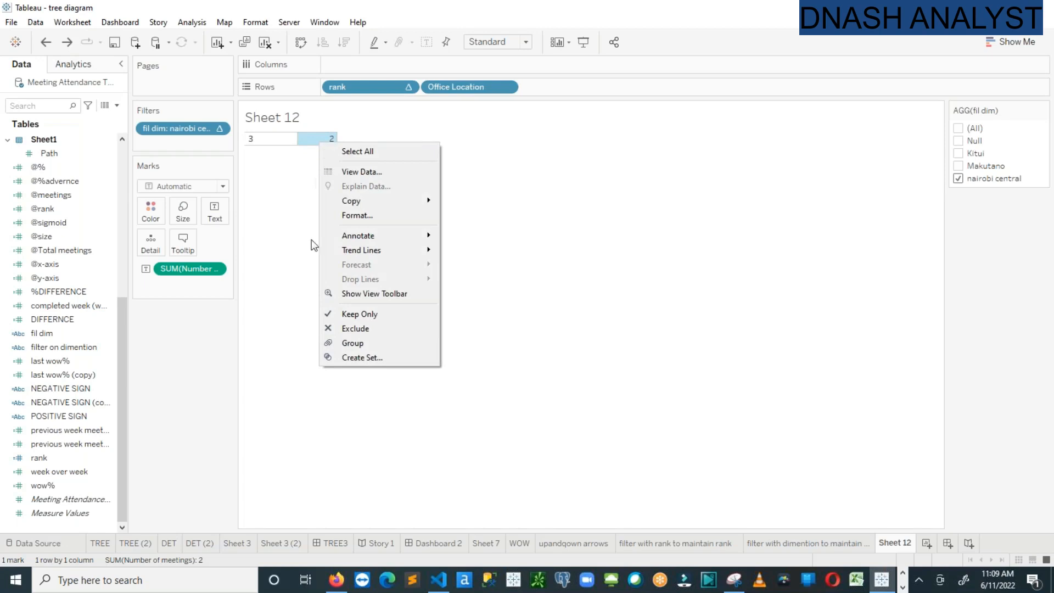
pyautogui.click(295, 245)
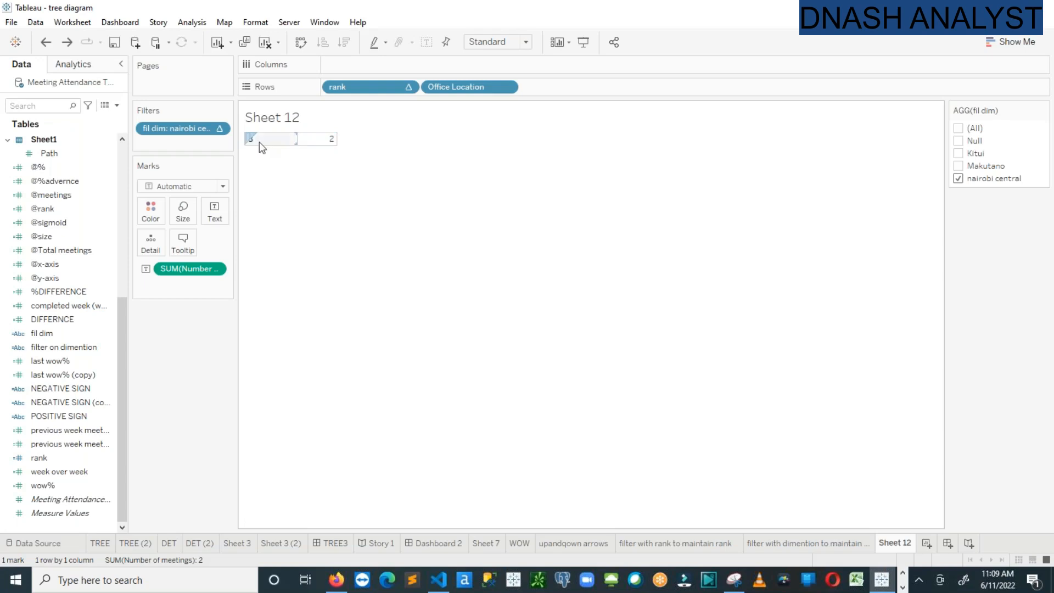
# Fit the worksheet to Entire View and switch the fil dim filter to Makutano and finally to Kitui.
pyautogui.click(526, 43)
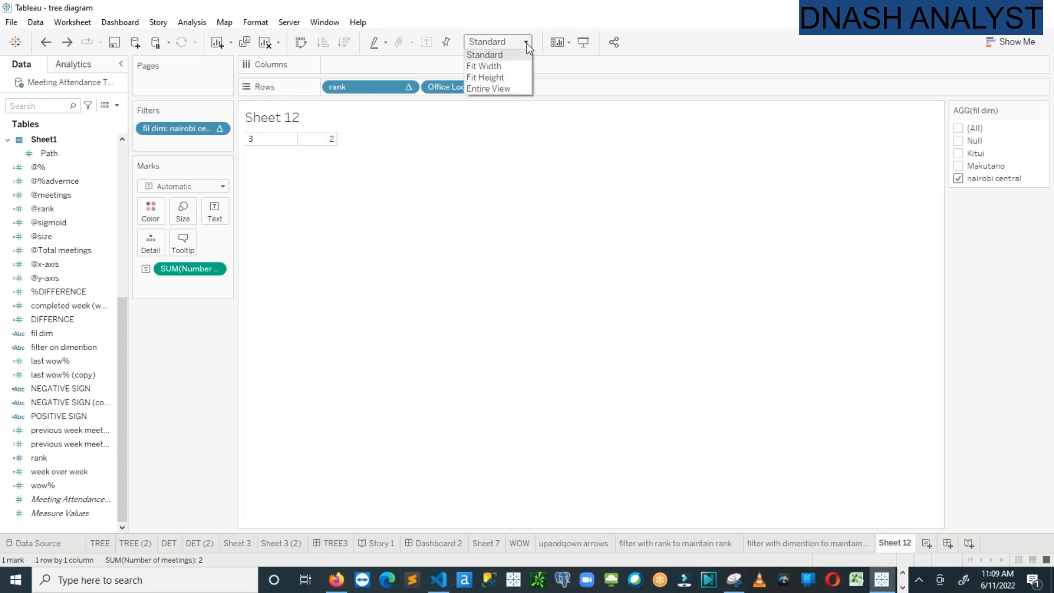
pyautogui.click(497, 88)
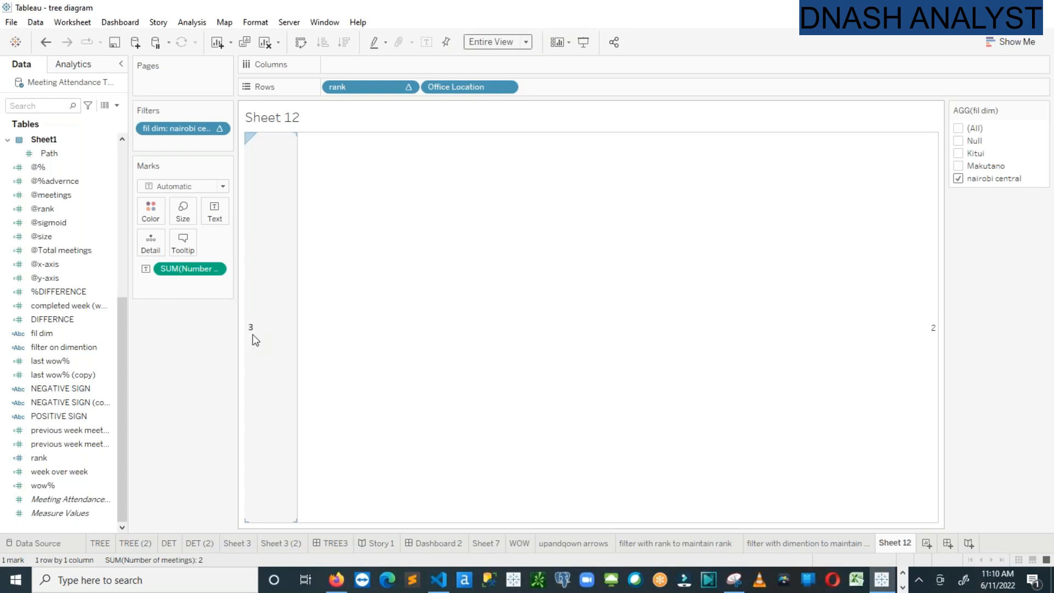
pyautogui.click(959, 166)
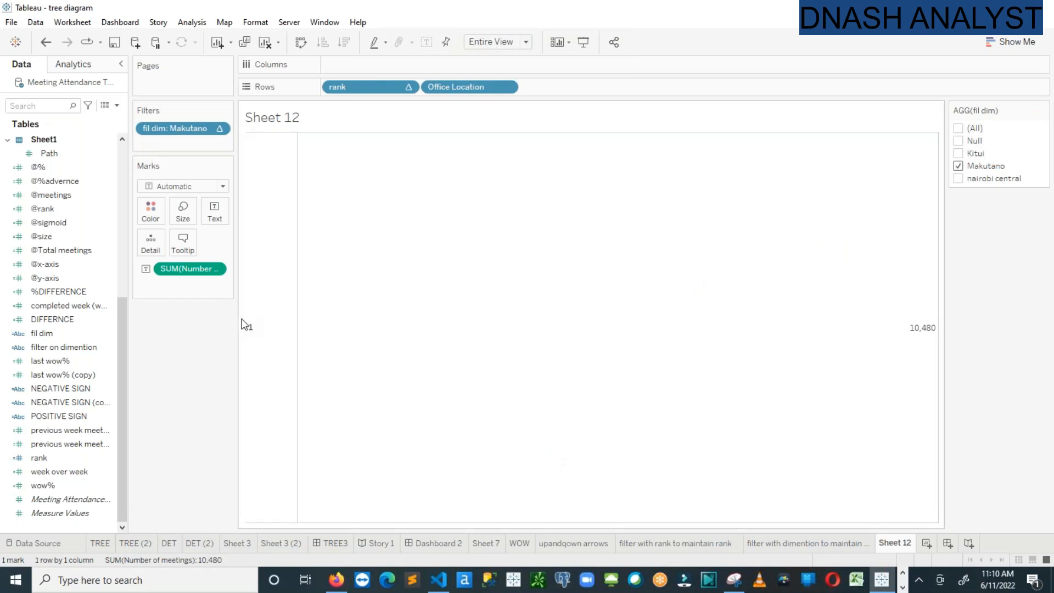
pyautogui.click(959, 153)
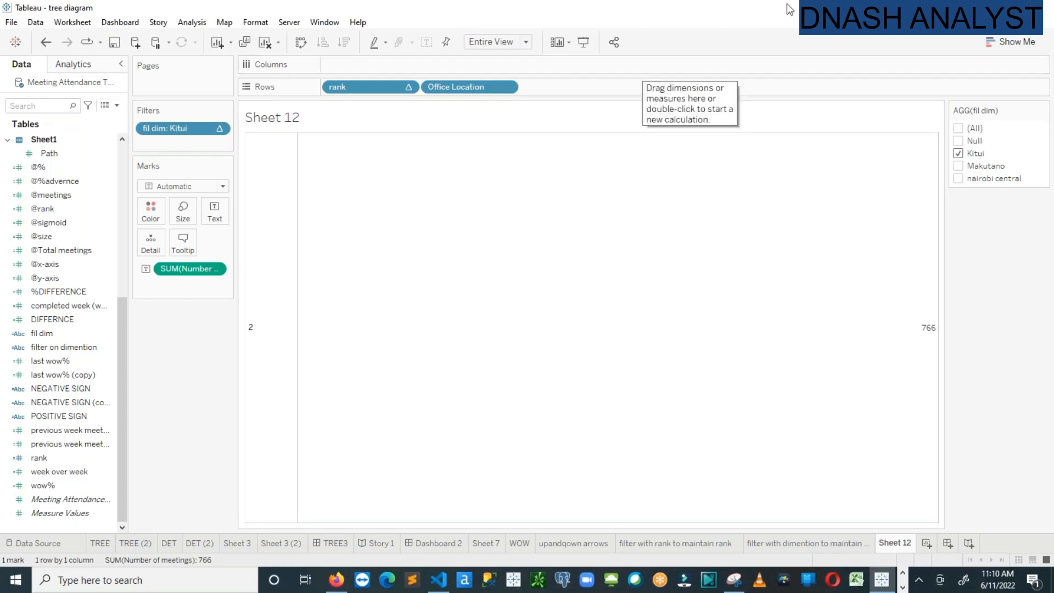
pyautogui.click(824, 28)
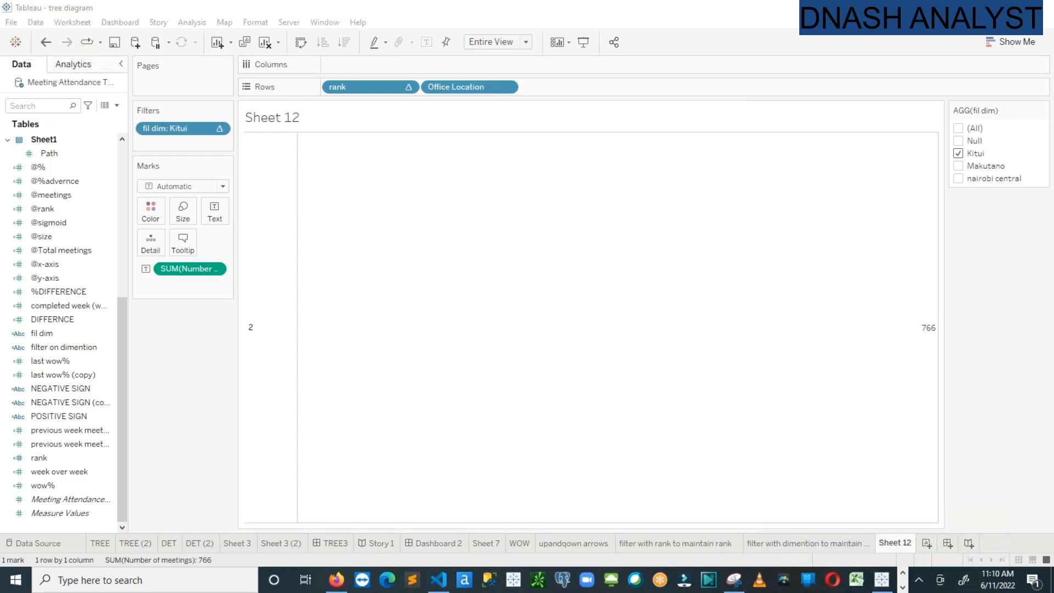